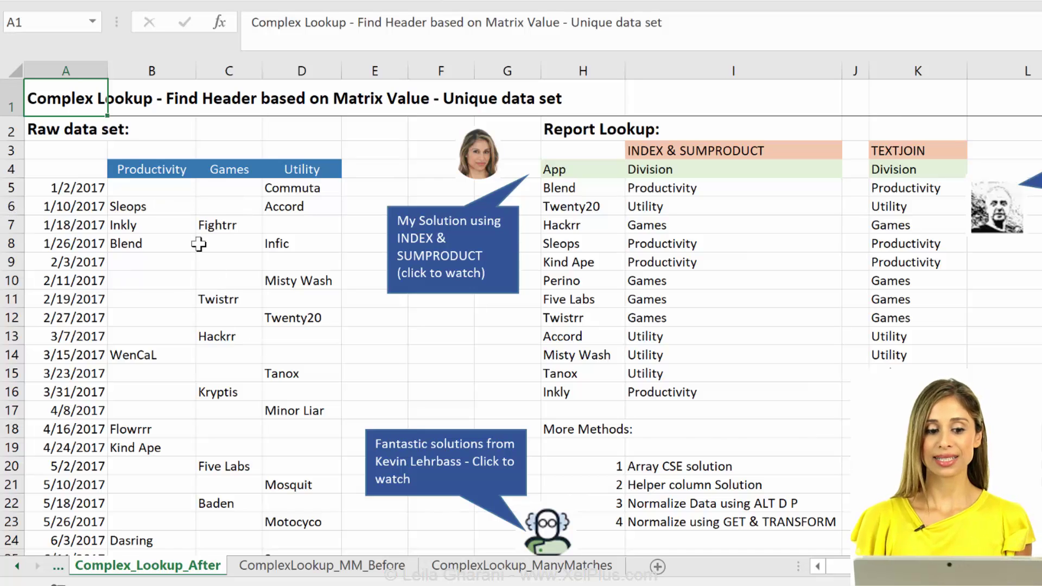
# - Review the app list and I5's INDEX/SUMPRODUCT division formula, then switch to the ComplexLookup_ManyMatches sheet
pyautogui.moveTo(554, 169); pyautogui.dragTo(609, 391)
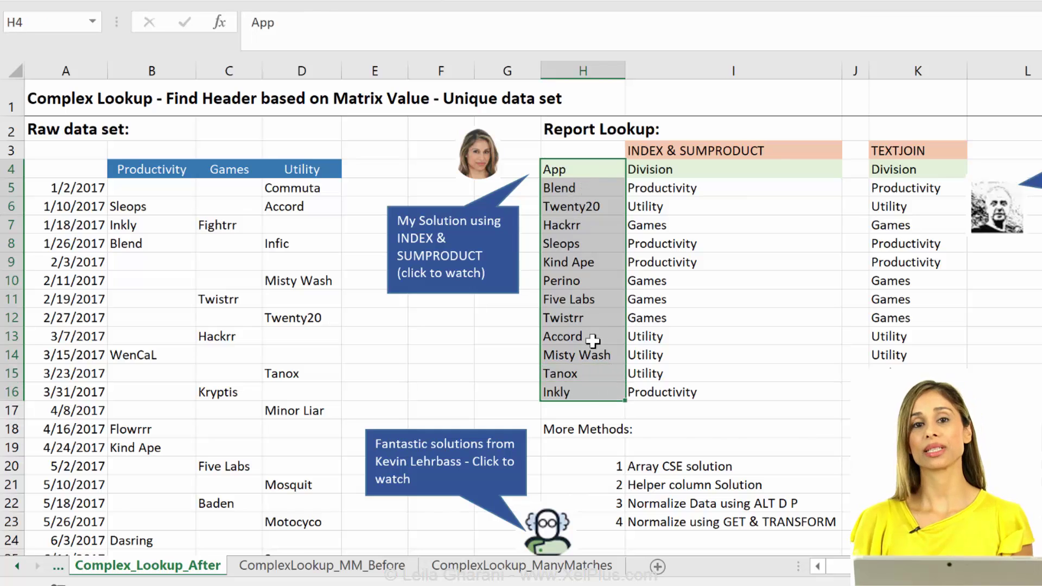
pyautogui.click(707, 191)
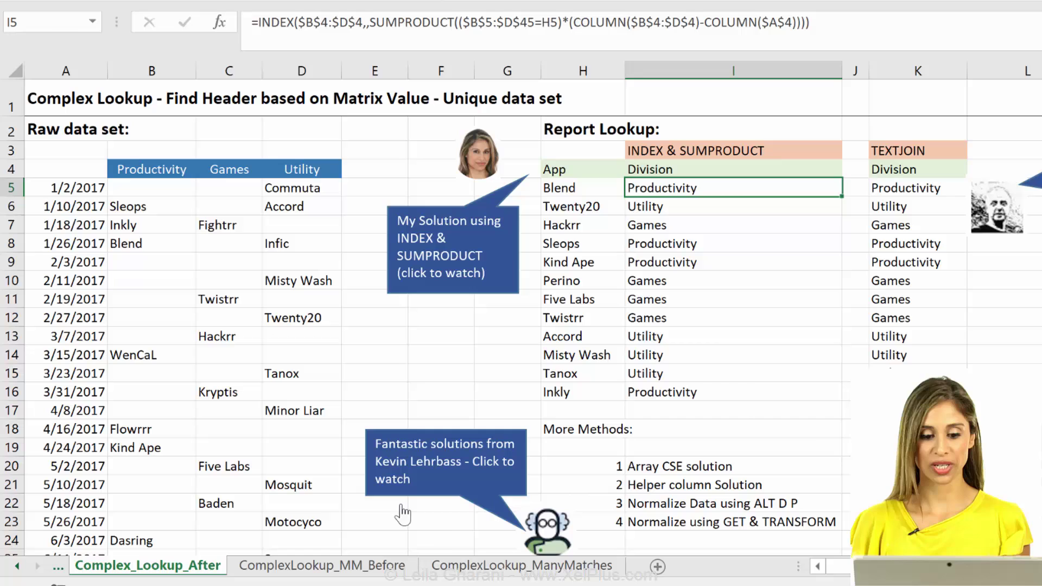
pyautogui.click(461, 565)
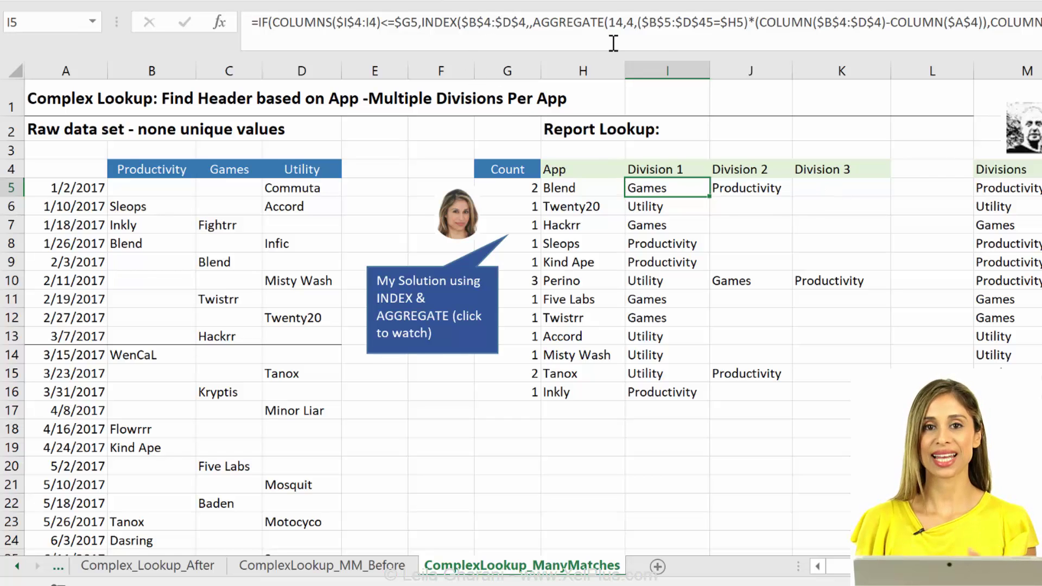
# - Switch back to the Complex_Lookup_After sheet and its INDEX & SUMPRODUCT vs TEXTJOIN comparison
pyautogui.click(180, 567)
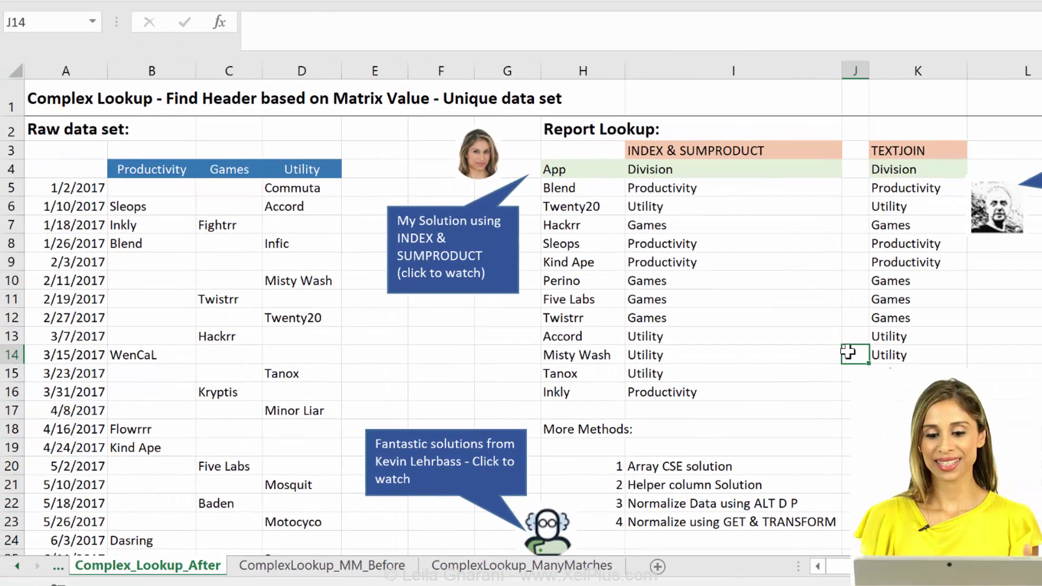
# - Inspect the TEXTJOIN array formula in K5, then move to the ComplexLookup_MM_Before sheet
pyautogui.click(666, 349)
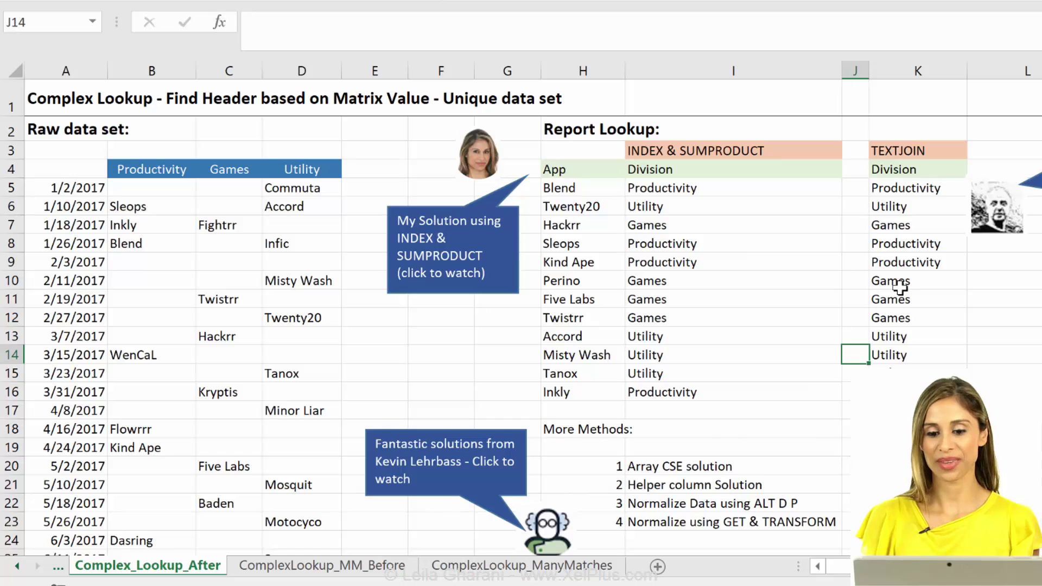
pyautogui.click(917, 187)
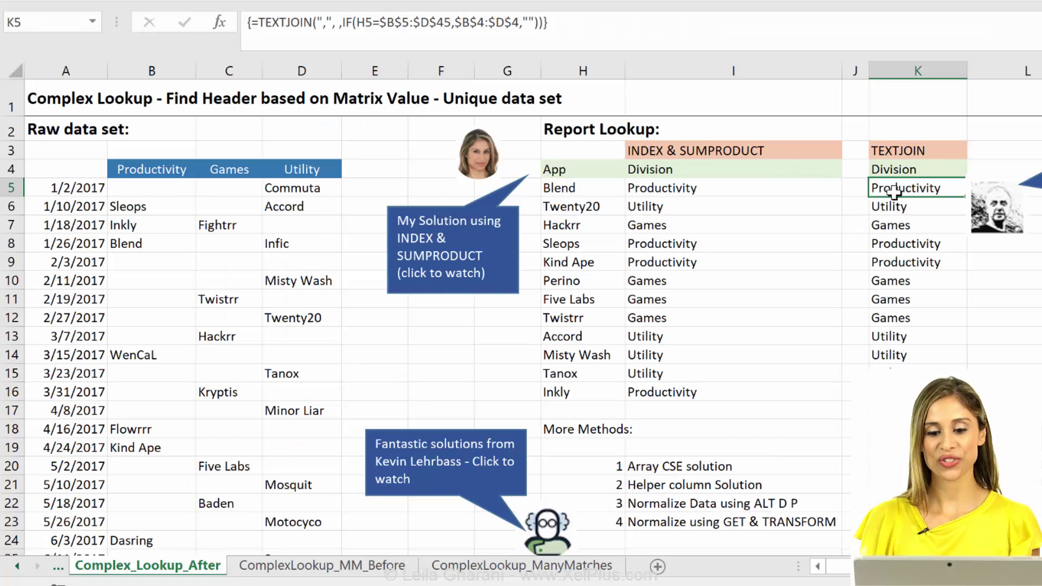
pyautogui.click(304, 566)
# - Build =TEXTJOIN(";",FALSE,B5,C5,D5) in E5, keeping empty cells
pyautogui.click(385, 196)
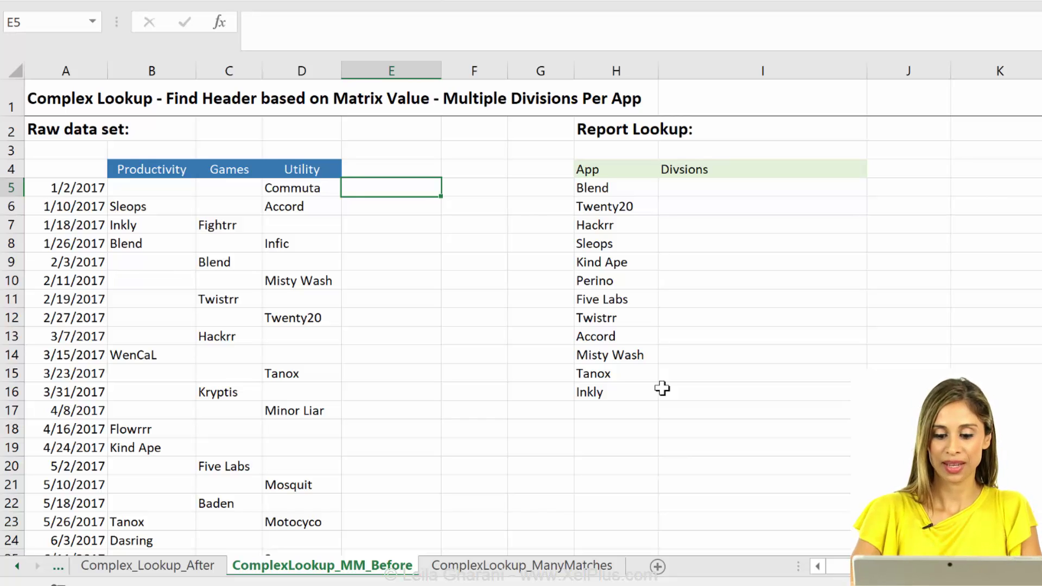
pyautogui.write('=textjoin(')
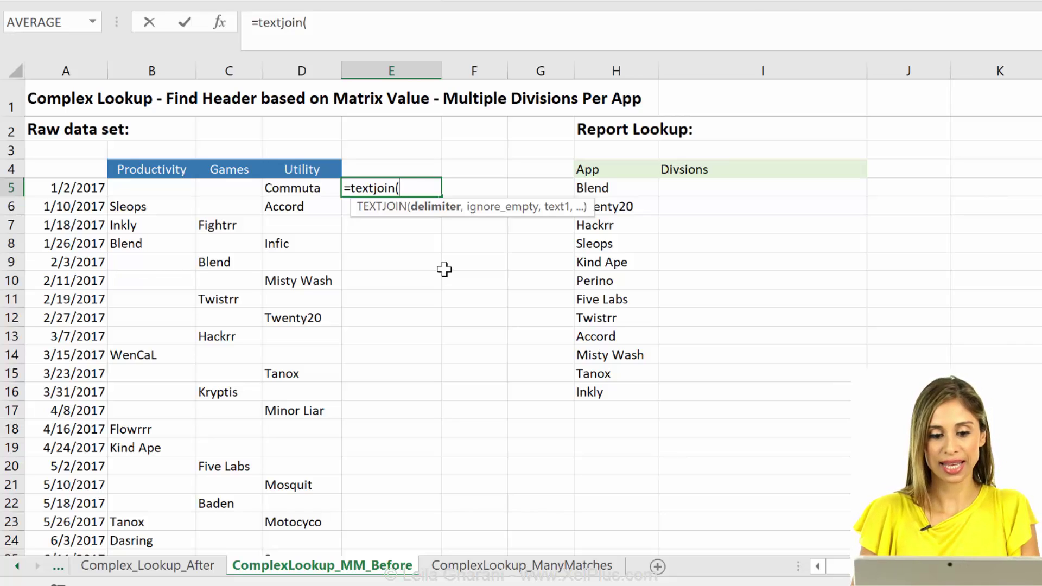
pyautogui.write('"')
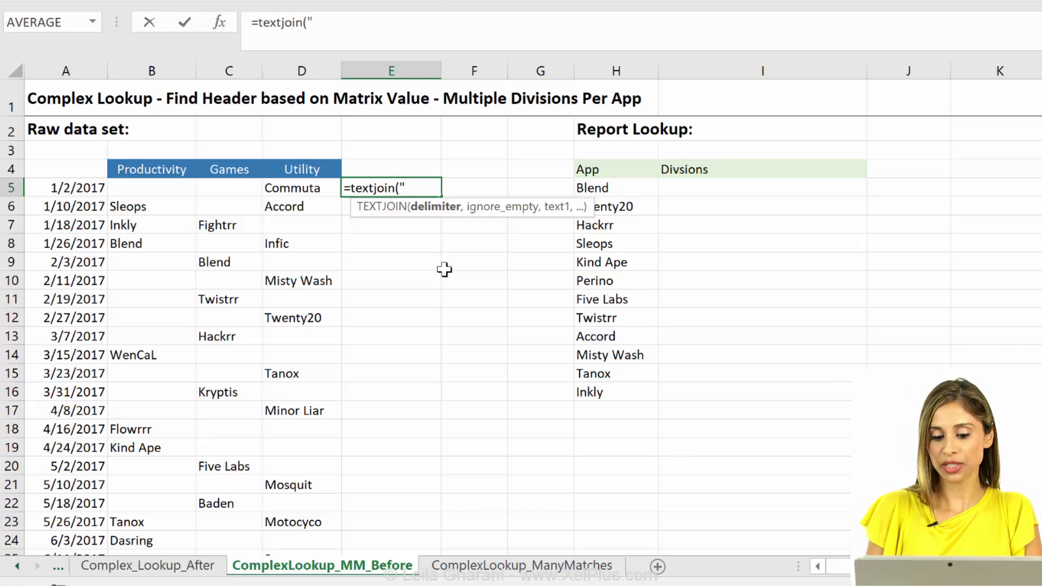
pyautogui.write(',')
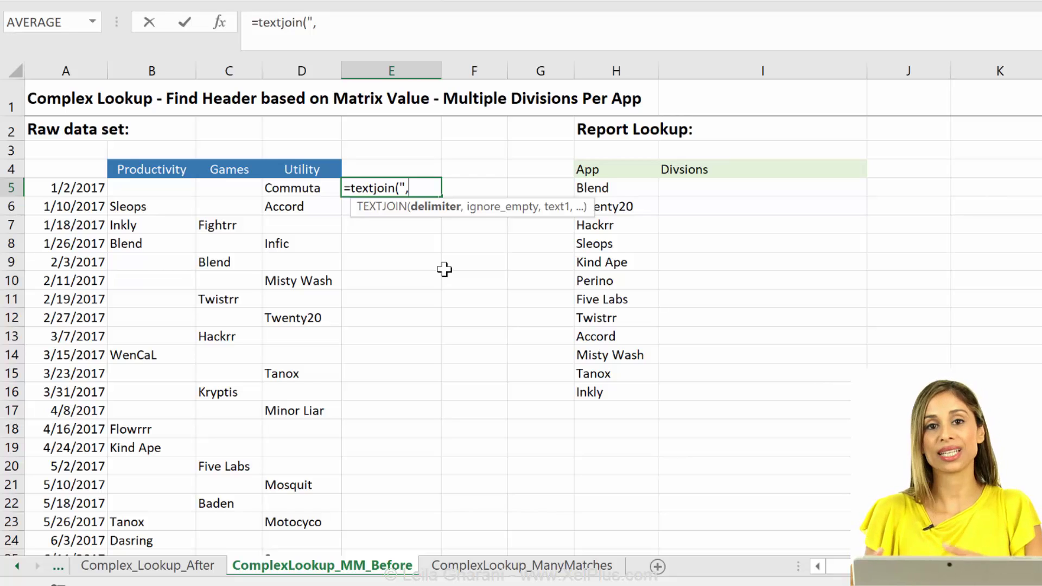
pyautogui.press('BackSpace')
pyautogui.write(';')
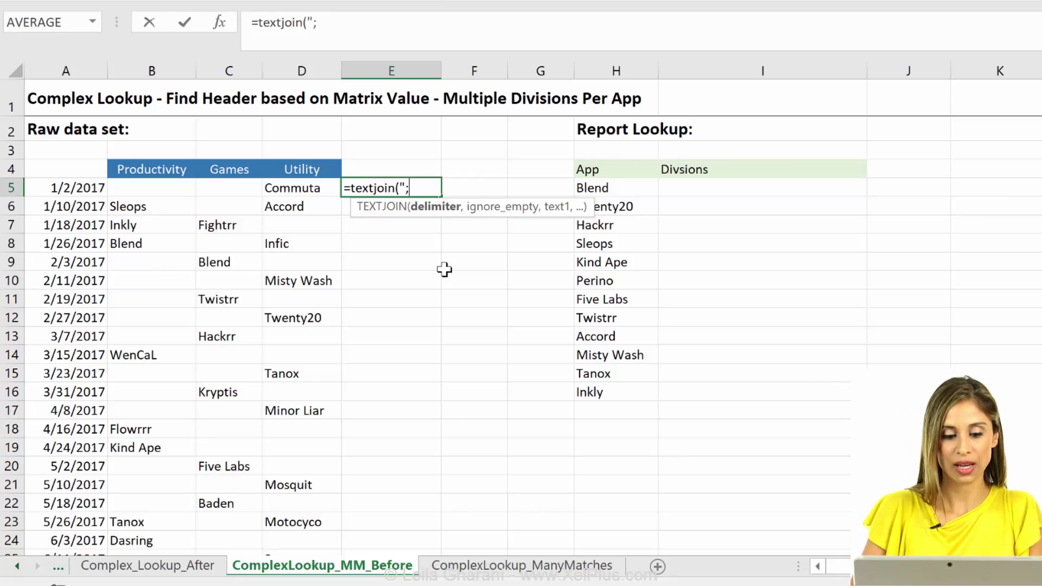
pyautogui.write('"')
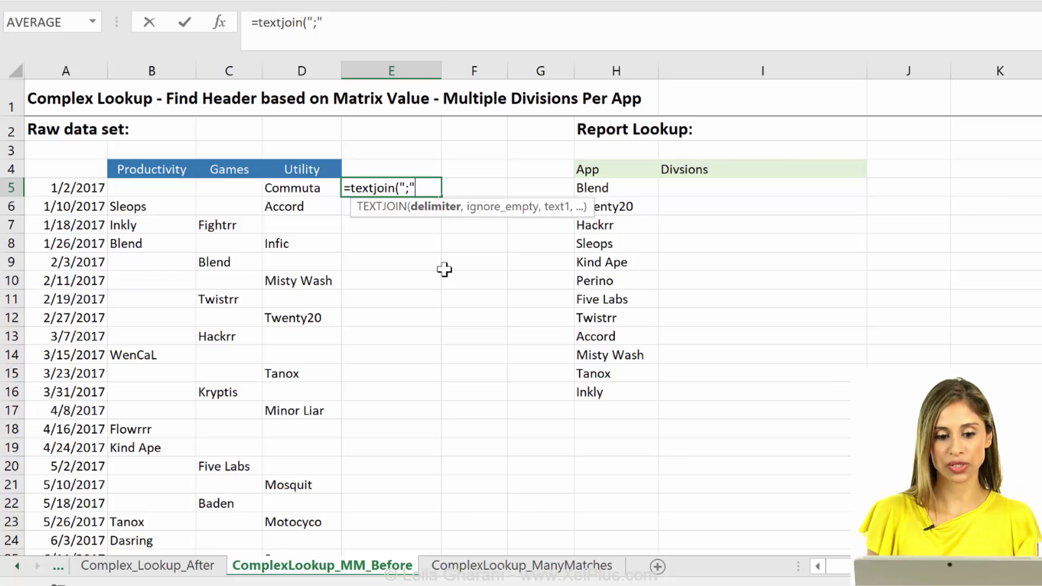
pyautogui.write(',')
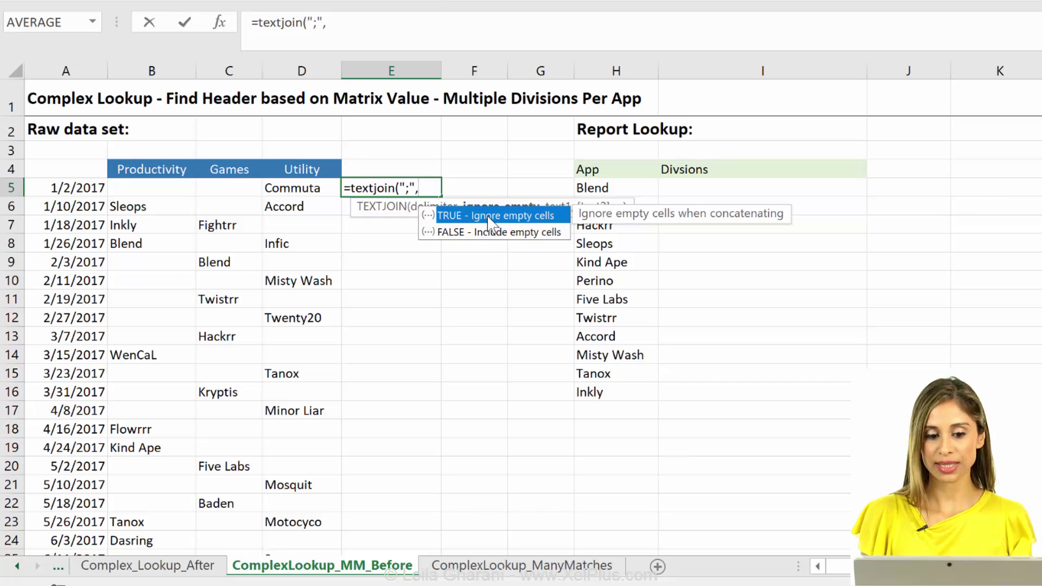
pyautogui.doubleClick(495, 234)
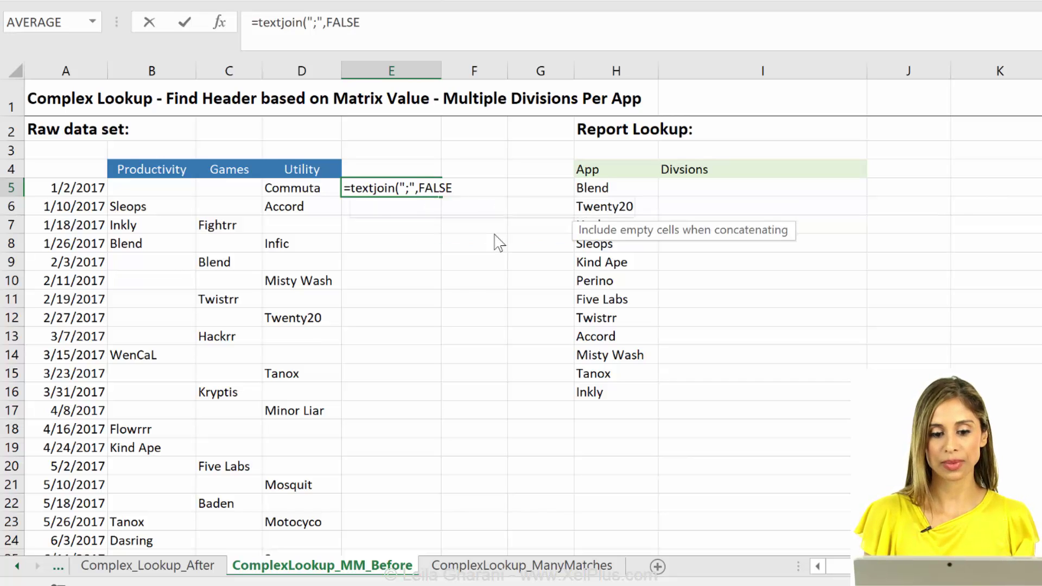
pyautogui.write(',')
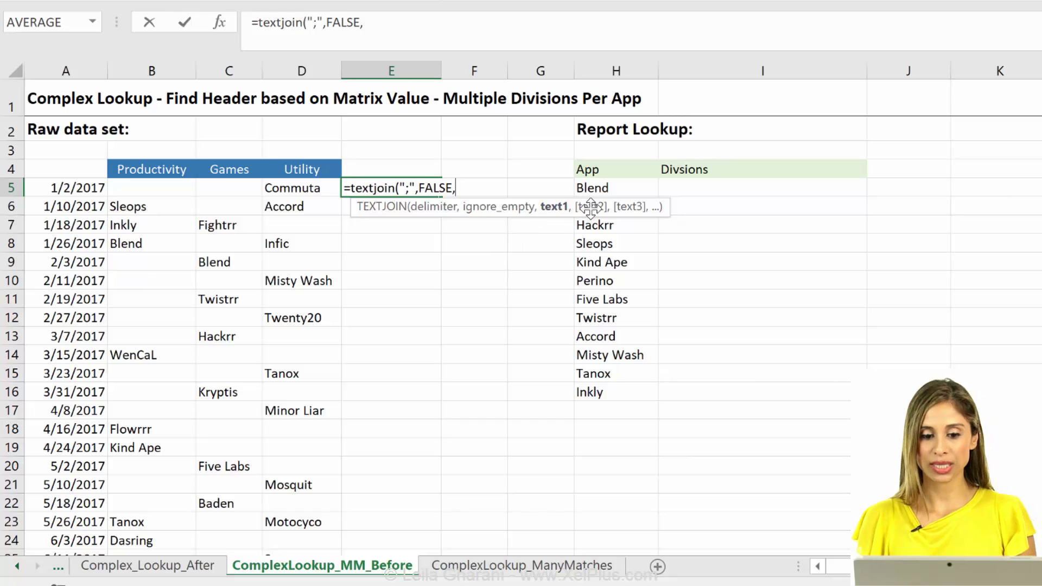
pyautogui.click(161, 184)
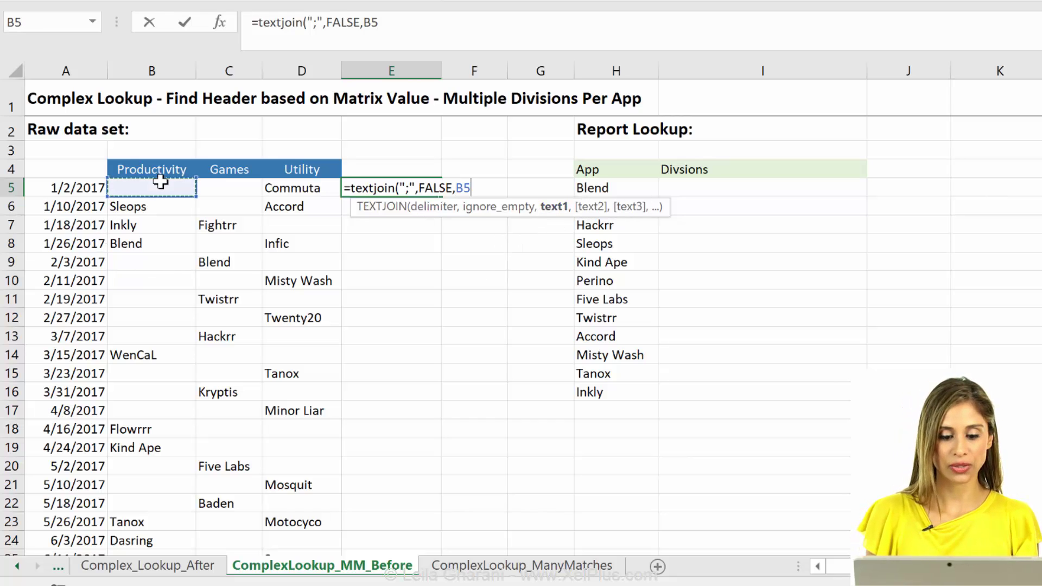
pyautogui.write(',')
pyautogui.click(266, 186)
pyautogui.click(250, 186)
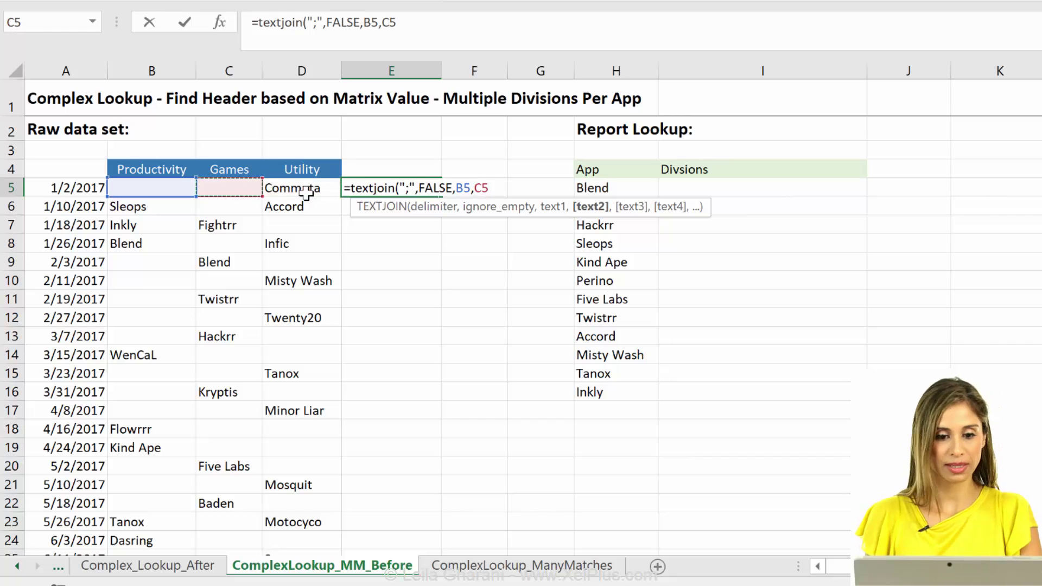
pyautogui.write(',')
pyautogui.click(305, 191)
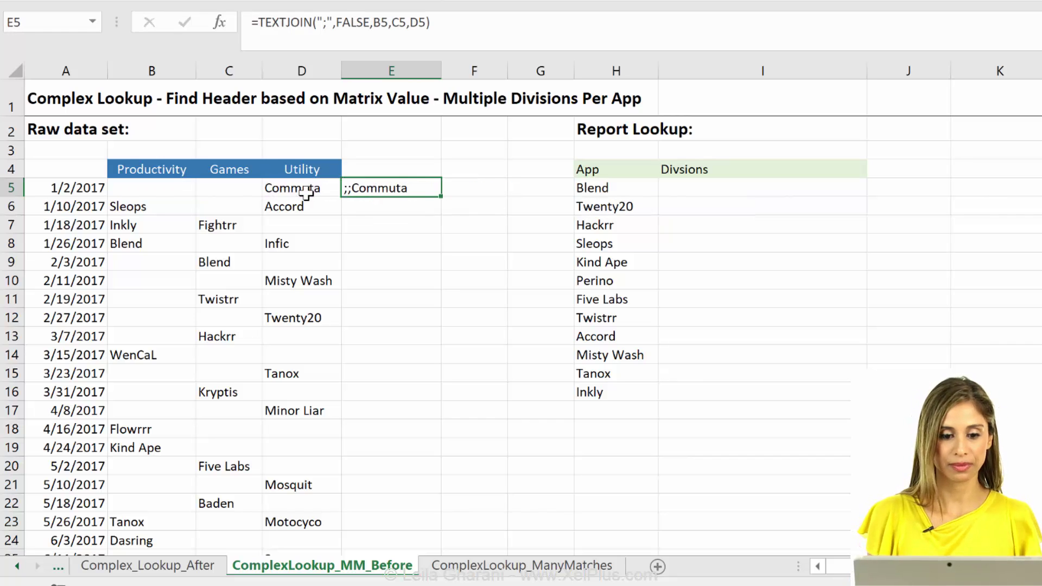
# - Fill the join formula down to E10 and review the joined results
pyautogui.moveTo(438, 199); pyautogui.dragTo(421, 288)
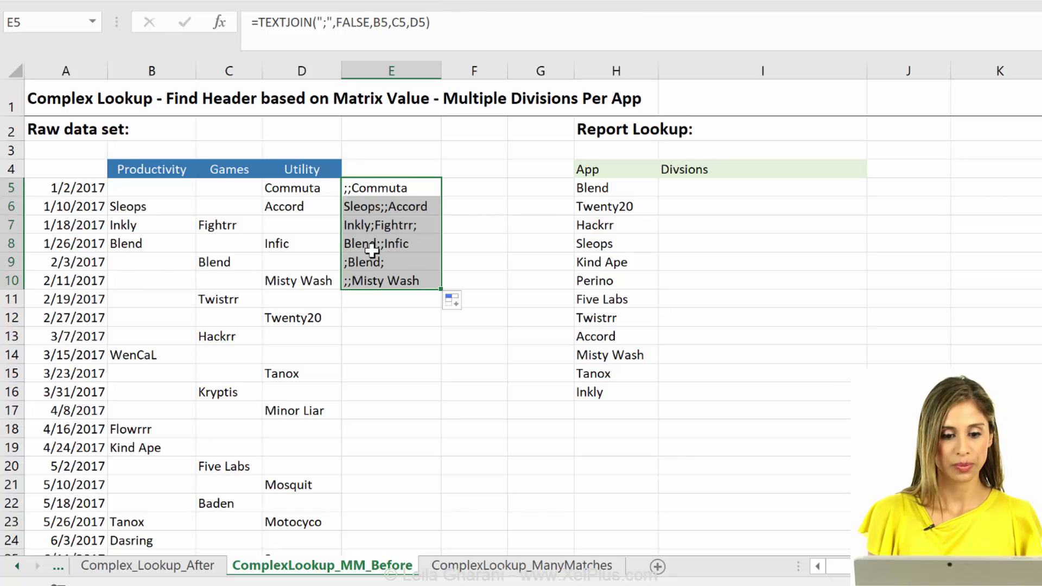
pyautogui.click(367, 227)
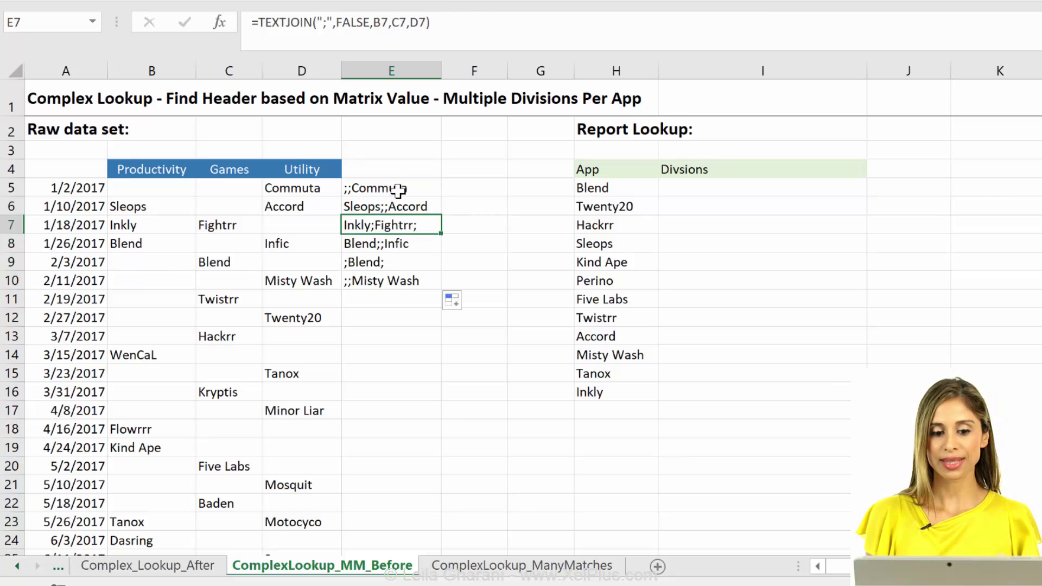
pyautogui.moveTo(400, 190); pyautogui.dragTo(393, 283)
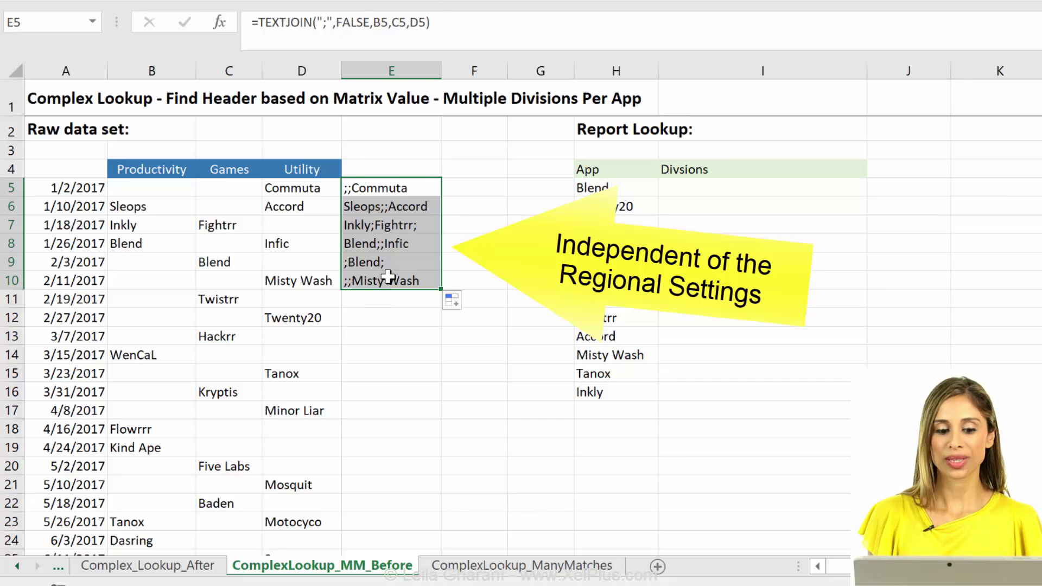
# - Replace E5's separate references with the range B5:D5 and fill it down to E10
pyautogui.click(407, 190)
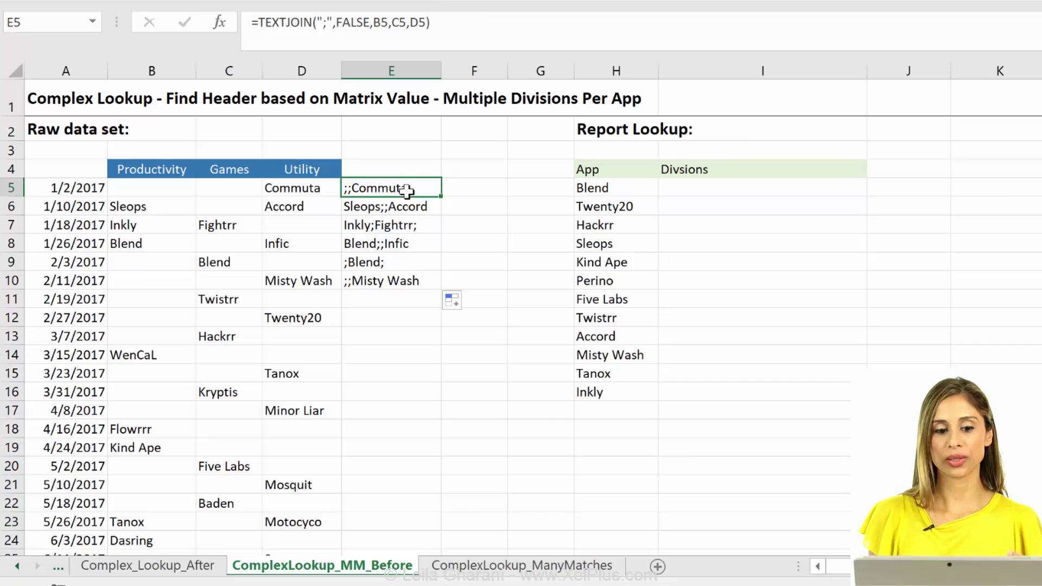
pyautogui.click(421, 22)
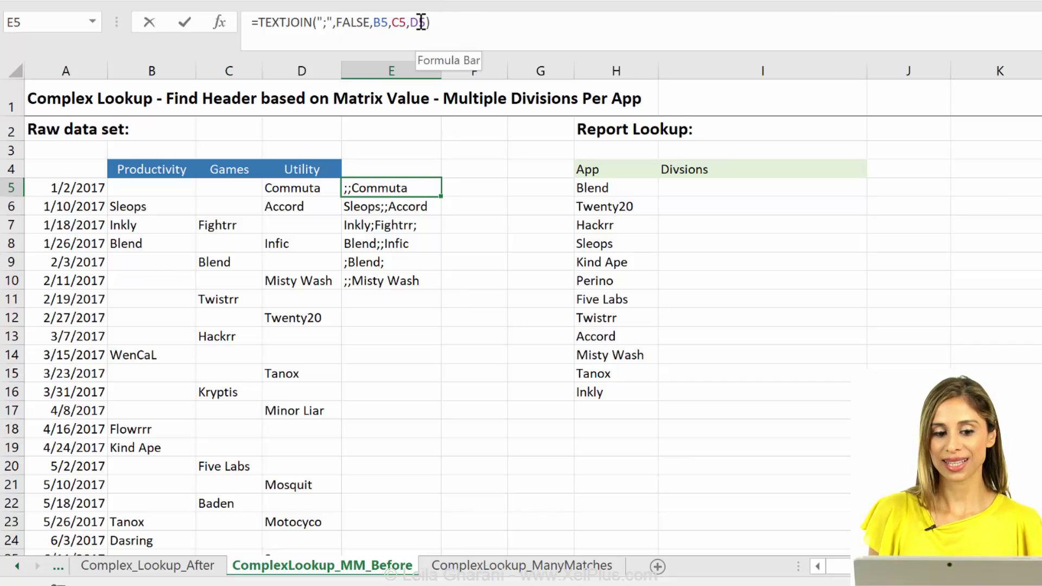
pyautogui.moveTo(421, 23); pyautogui.dragTo(373, 25)
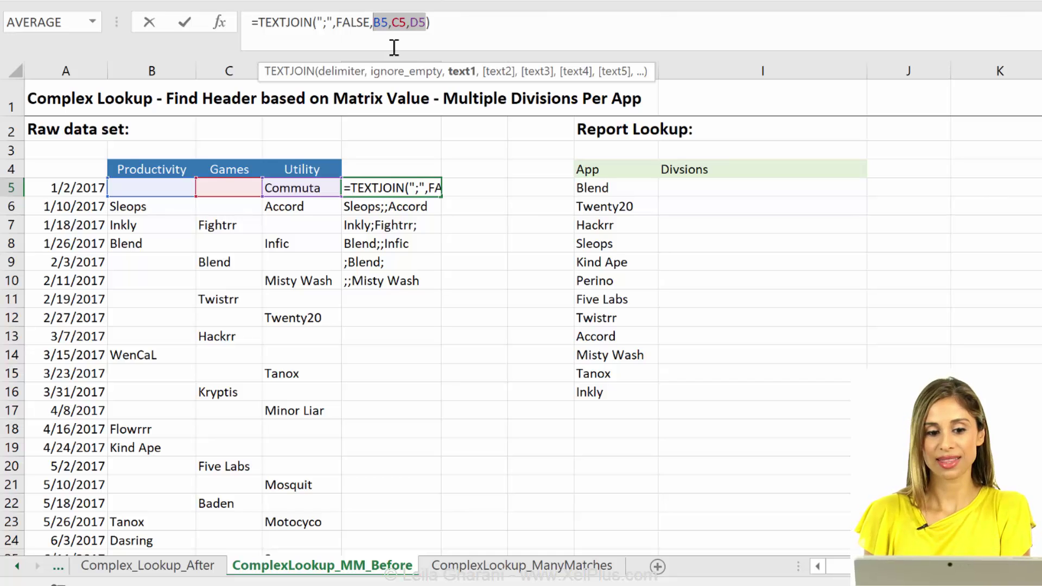
pyautogui.press('Delete')
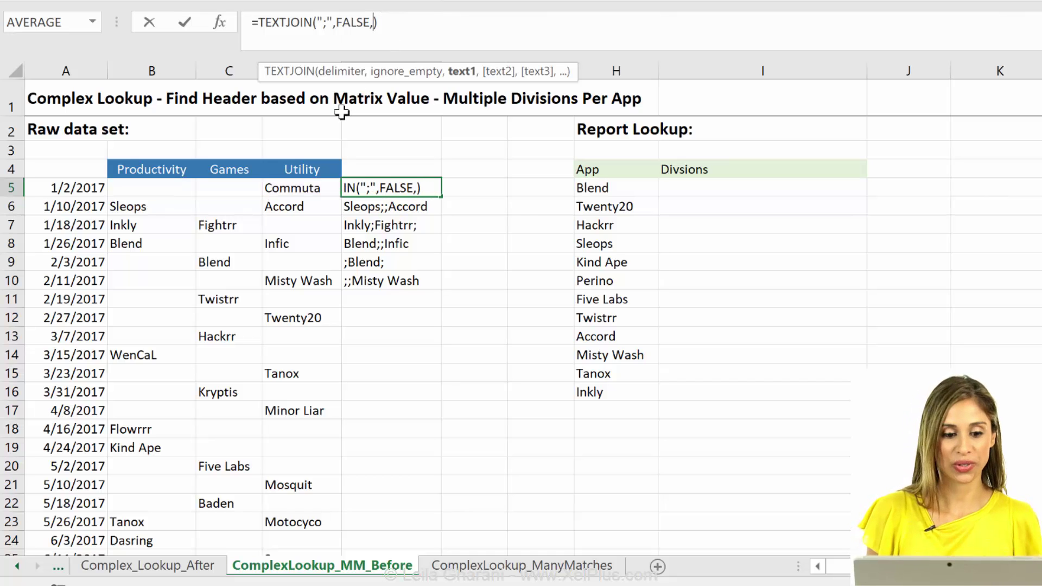
pyautogui.click(166, 190)
pyautogui.moveTo(166, 190); pyautogui.dragTo(293, 190)
pyautogui.press('Return')
pyautogui.moveTo(437, 191); pyautogui.dragTo(438, 285)
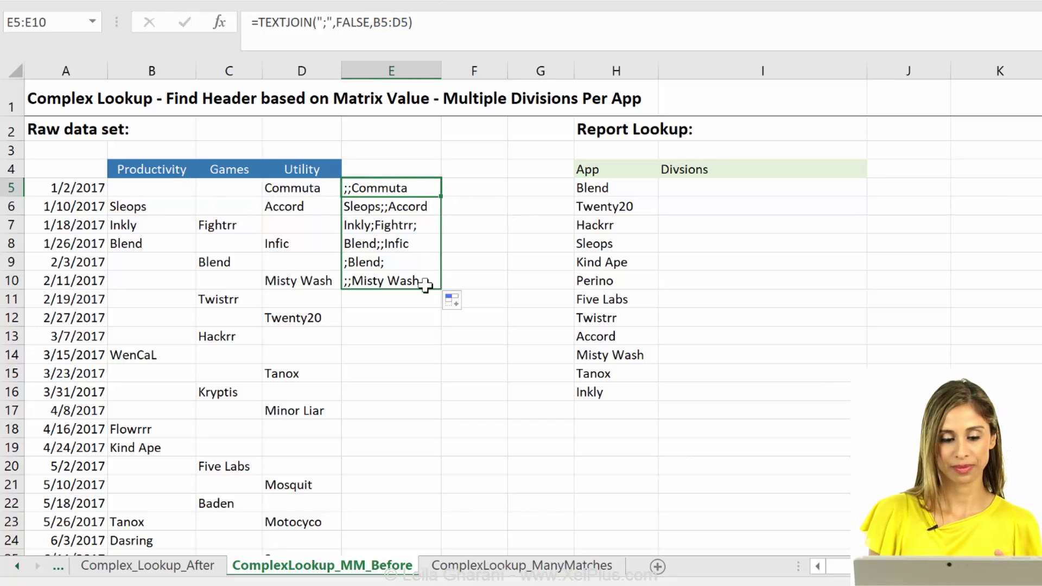
# - Highlight the B5:D5 range argument in E5's formula and reconfirm it
pyautogui.click(398, 189)
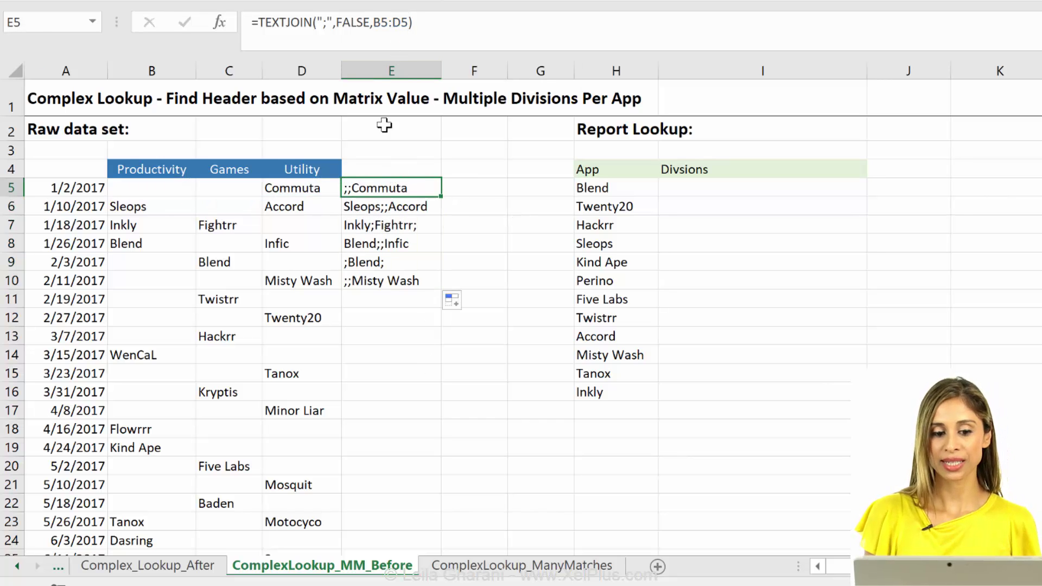
pyautogui.click(376, 21)
pyautogui.doubleClick(380, 22)
pyautogui.moveTo(399, 23); pyautogui.dragTo(370, 22)
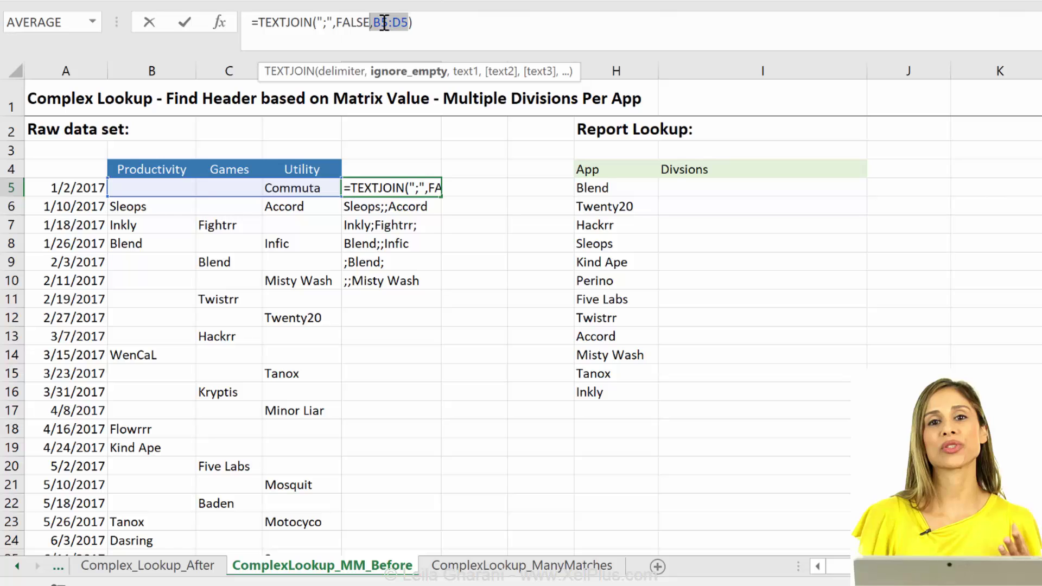
pyautogui.hotkey('ctrl', 'Return')
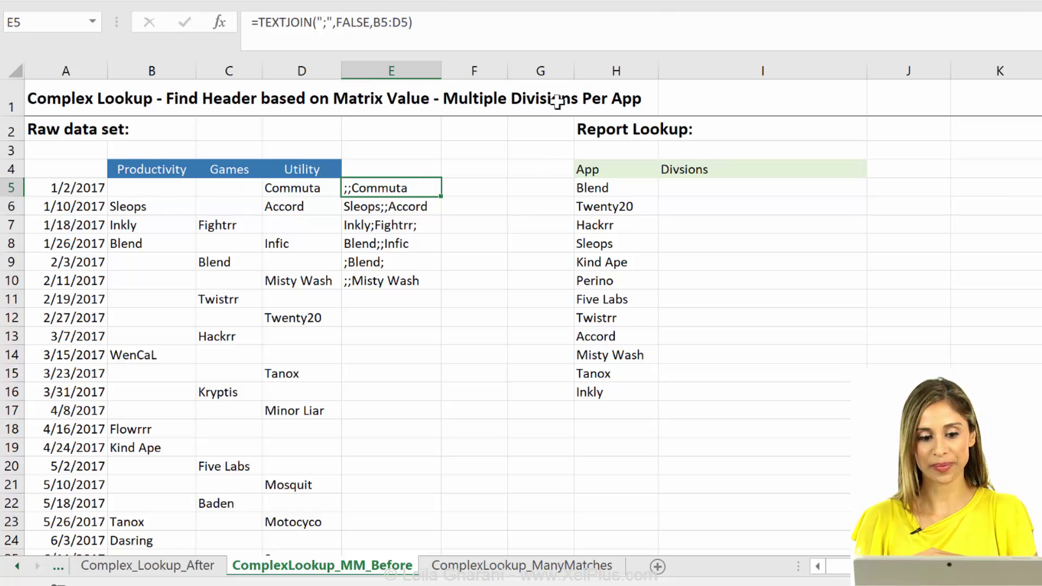
# - Enter =IF(B5=H5,B4,"") in G5, comparing B5 with the app in H5
pyautogui.click(534, 186)
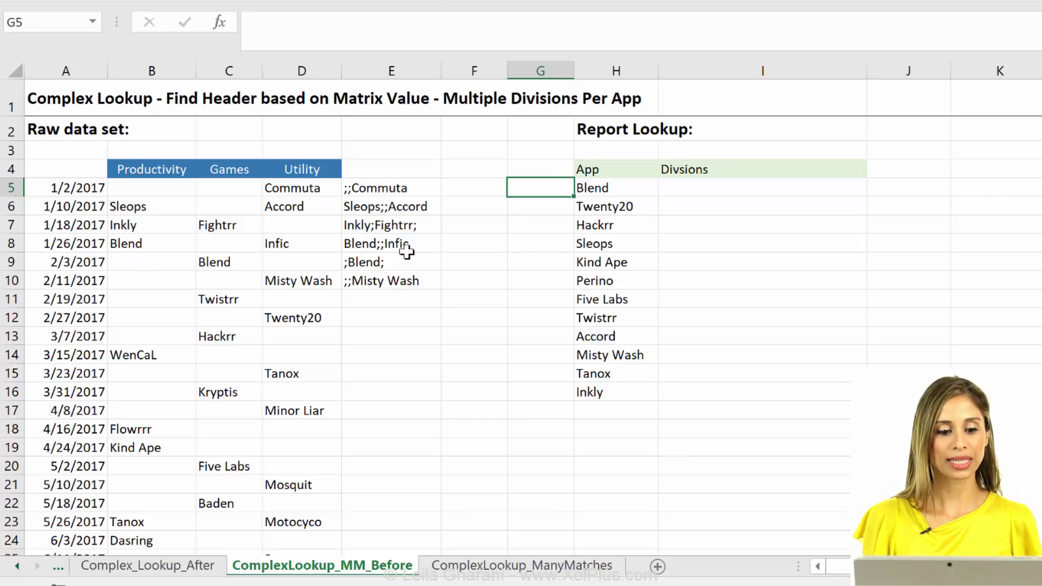
pyautogui.click(173, 185)
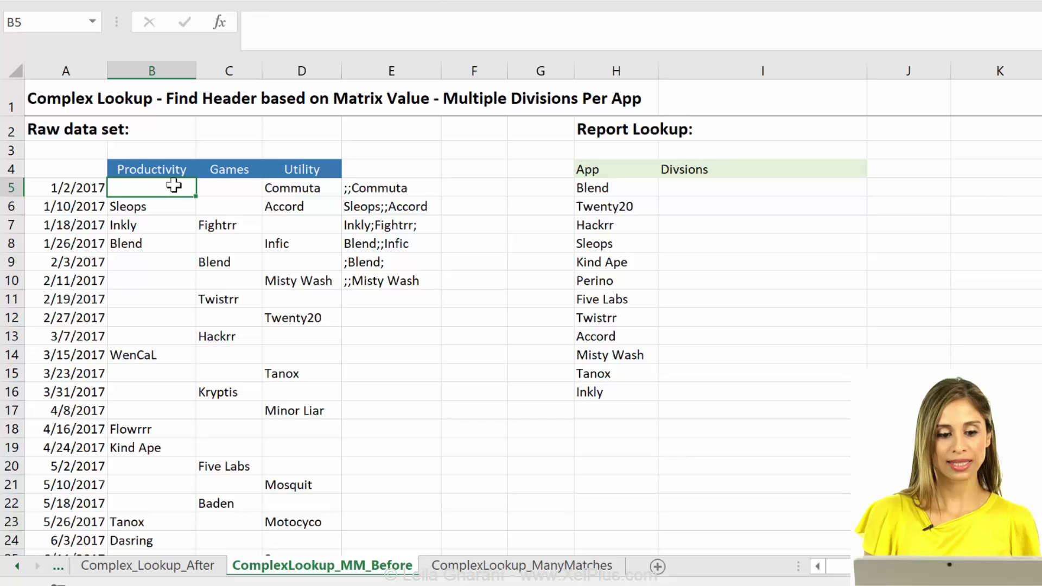
pyautogui.click(601, 188)
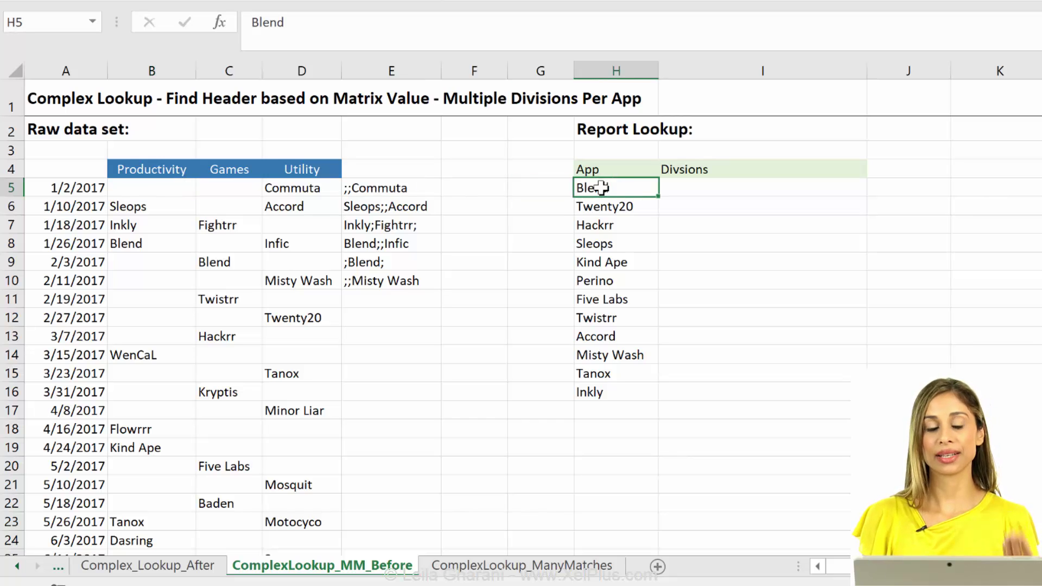
pyautogui.click(172, 171)
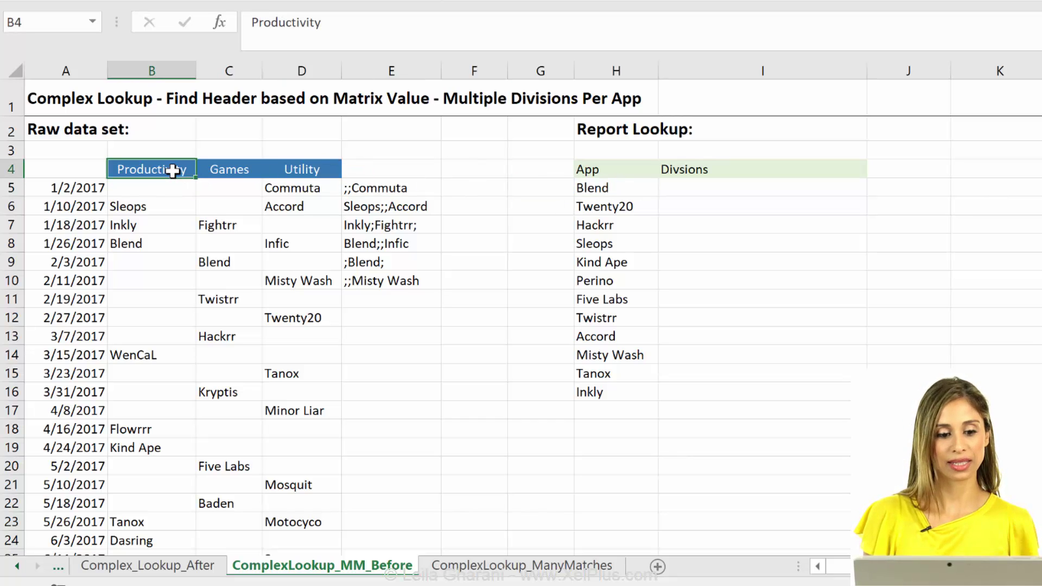
pyautogui.click(512, 197)
pyautogui.write('=')
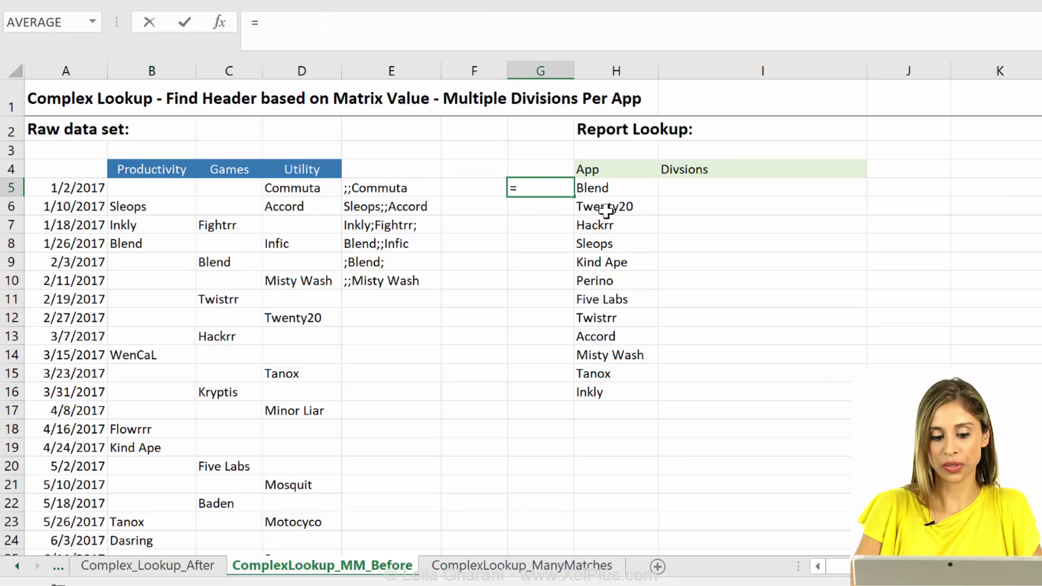
pyautogui.write('if(')
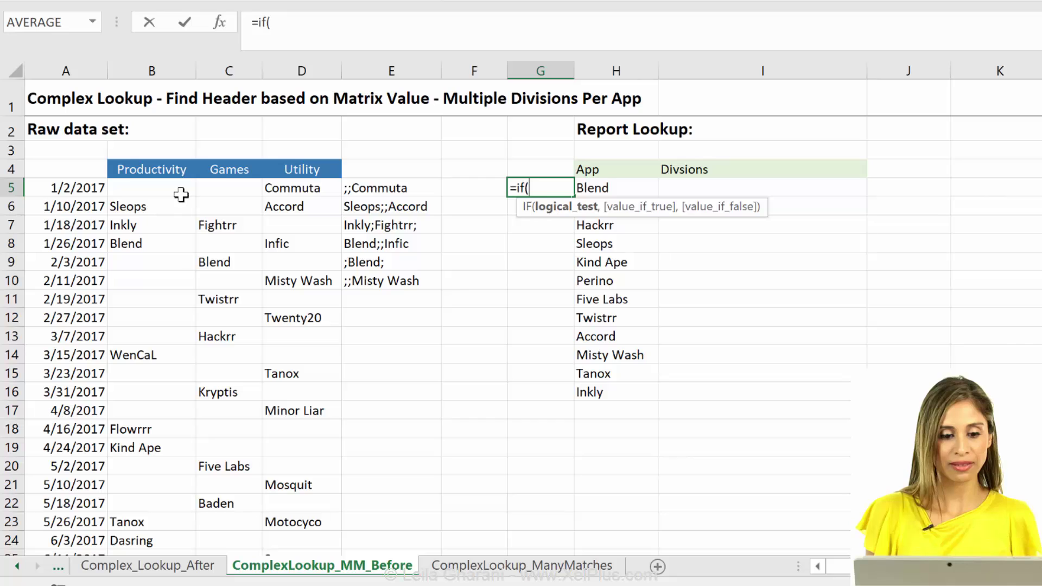
pyautogui.click(181, 194)
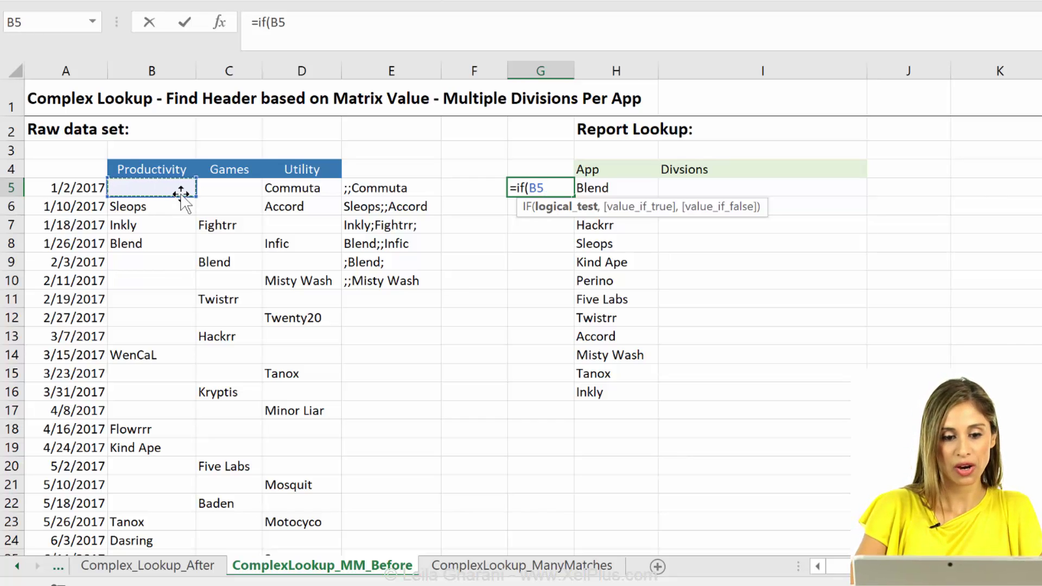
pyautogui.write('=')
pyautogui.click(590, 186)
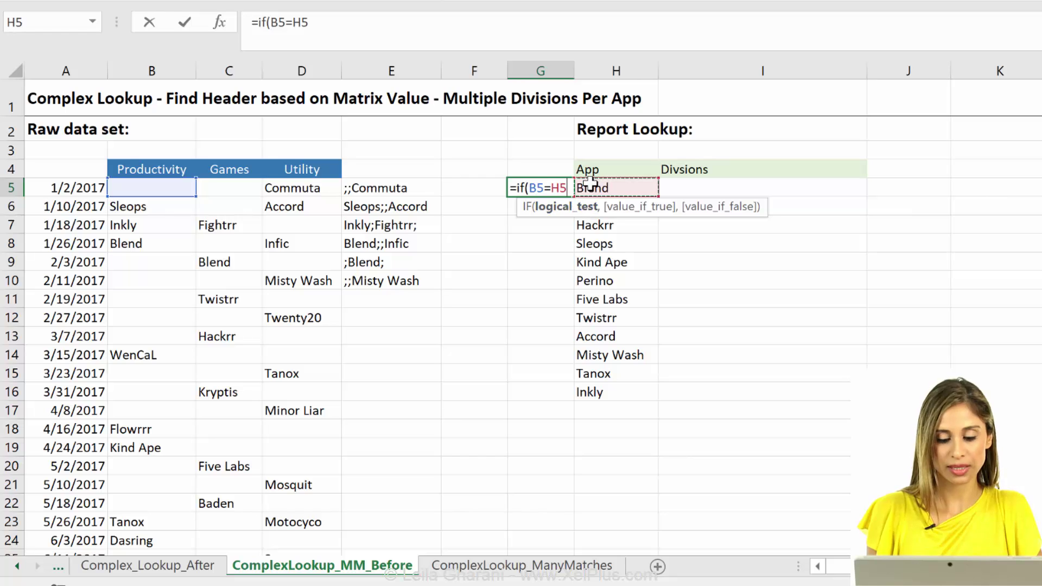
pyautogui.write(',')
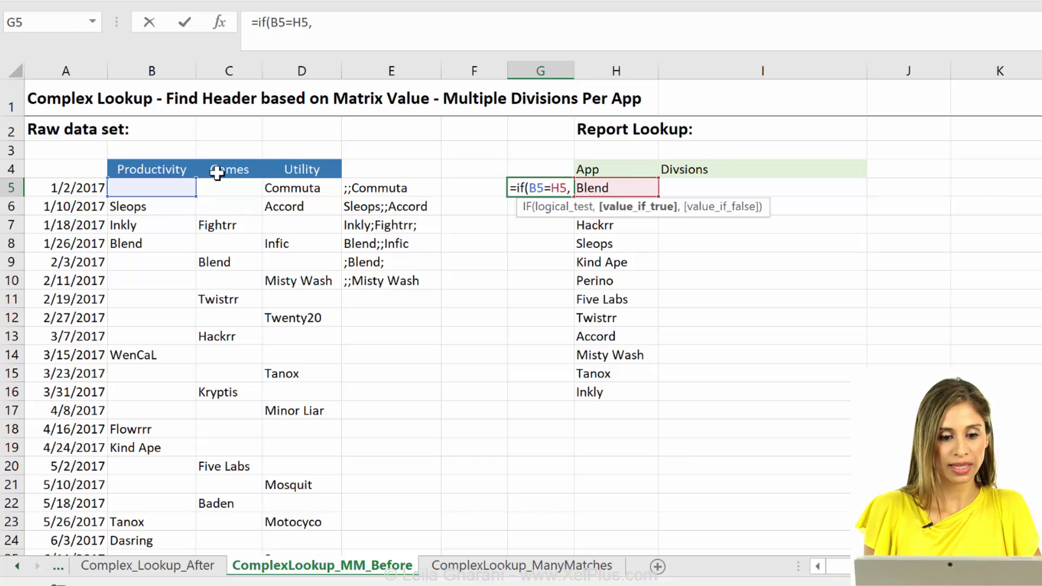
pyautogui.click(158, 170)
pyautogui.write(',')
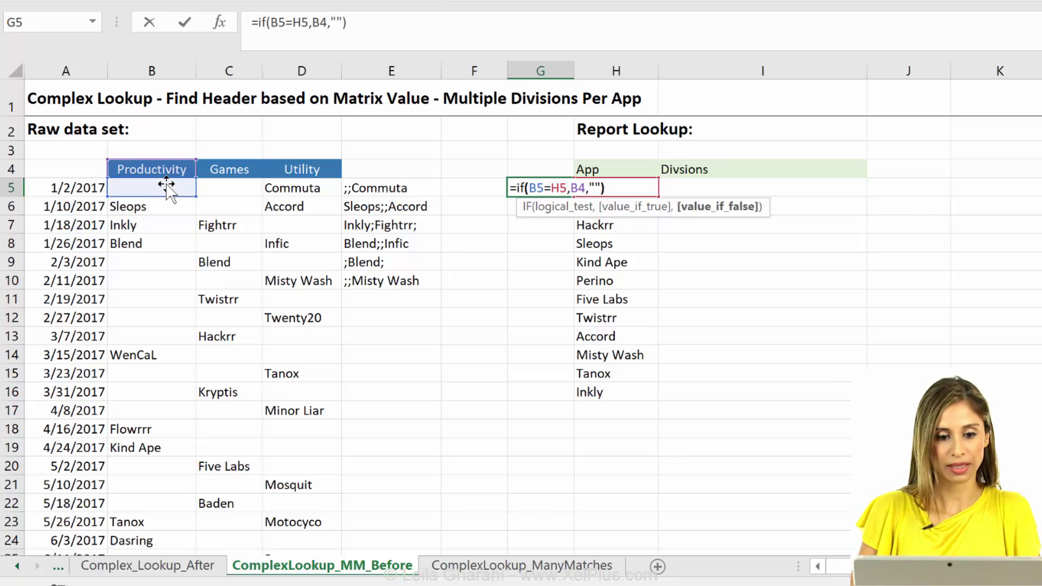
pyautogui.write('"")')
pyautogui.hotkey('ctrl', 'Return')
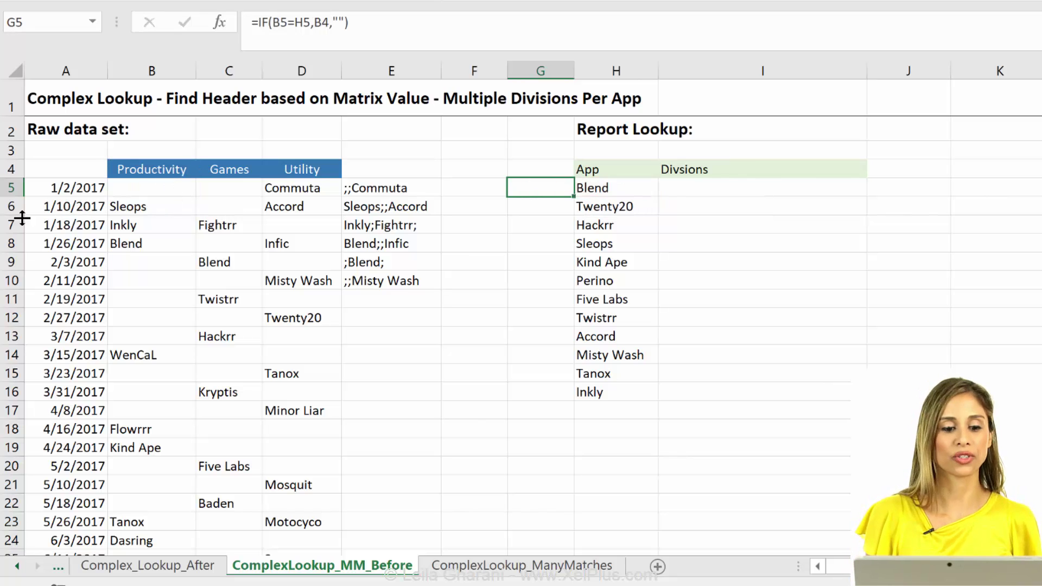
# - Test it by entering Blend in B5, then delete the test entry
pyautogui.click(128, 186)
pyautogui.write('Blend')
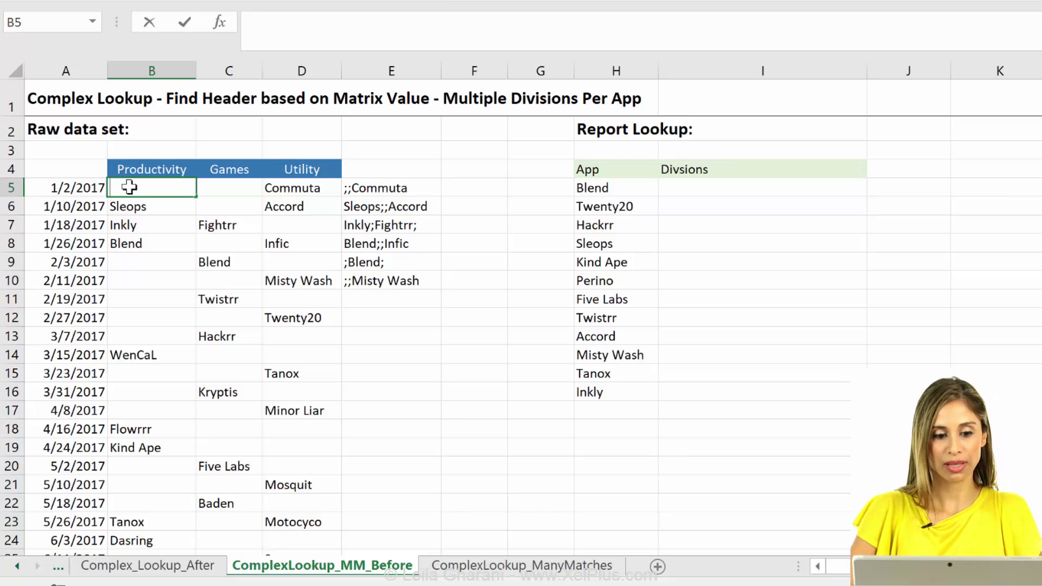
pyautogui.hotkey('ctrl', 'Return')
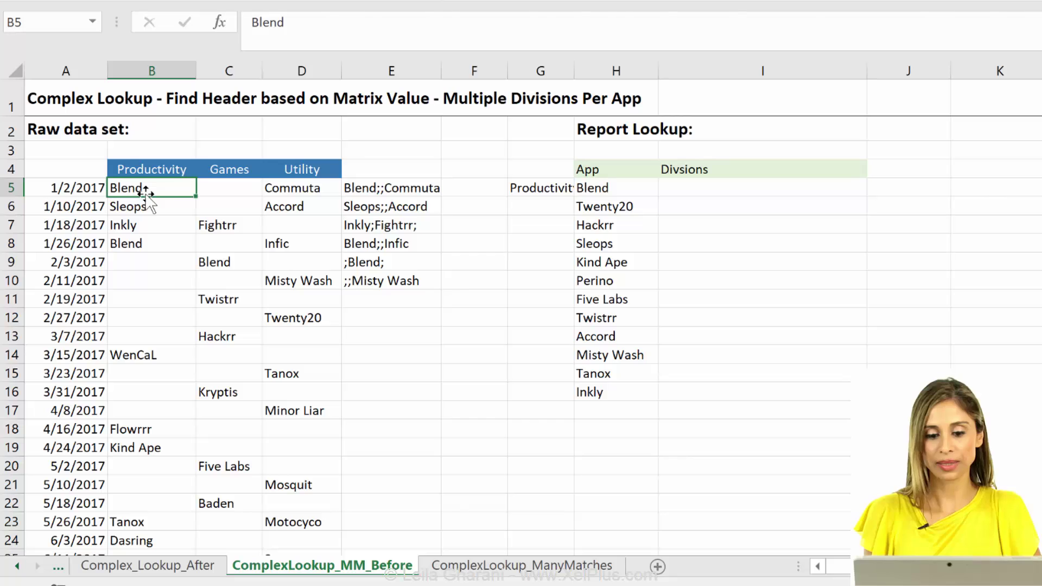
pyautogui.press('Delete')
# - Change G5 to the array formula {=IF(B5:D10=H5,B4:D4,"")}
pyautogui.click(540, 188)
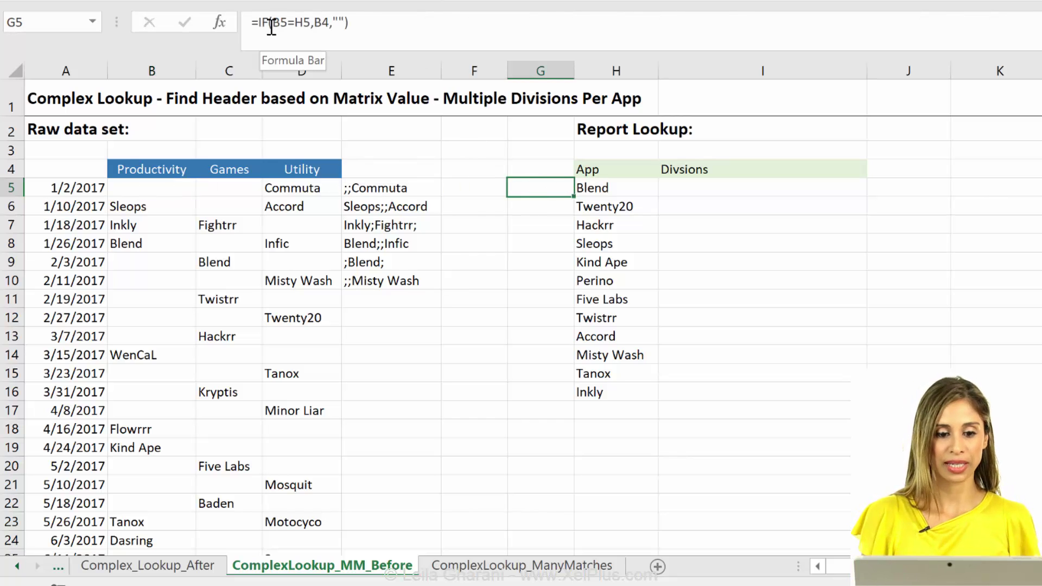
pyautogui.moveTo(273, 24); pyautogui.dragTo(287, 26)
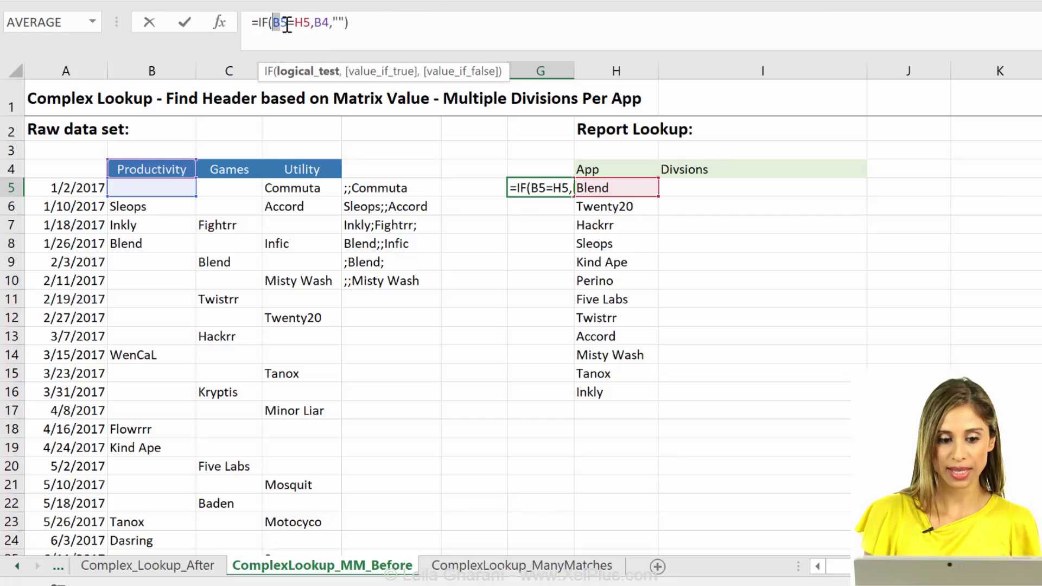
pyautogui.press('BackSpace')
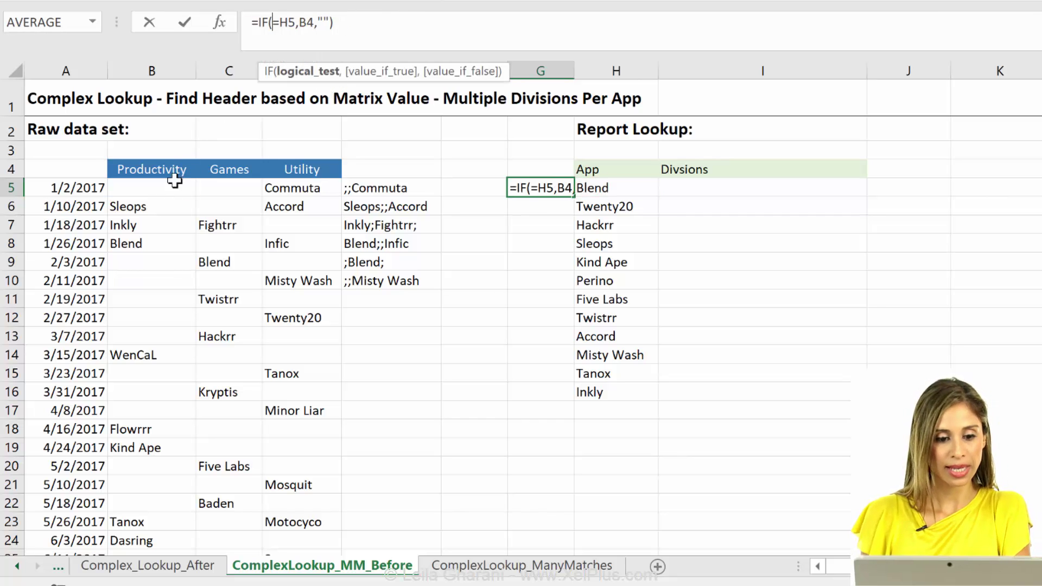
pyautogui.moveTo(170, 186); pyautogui.dragTo(288, 282)
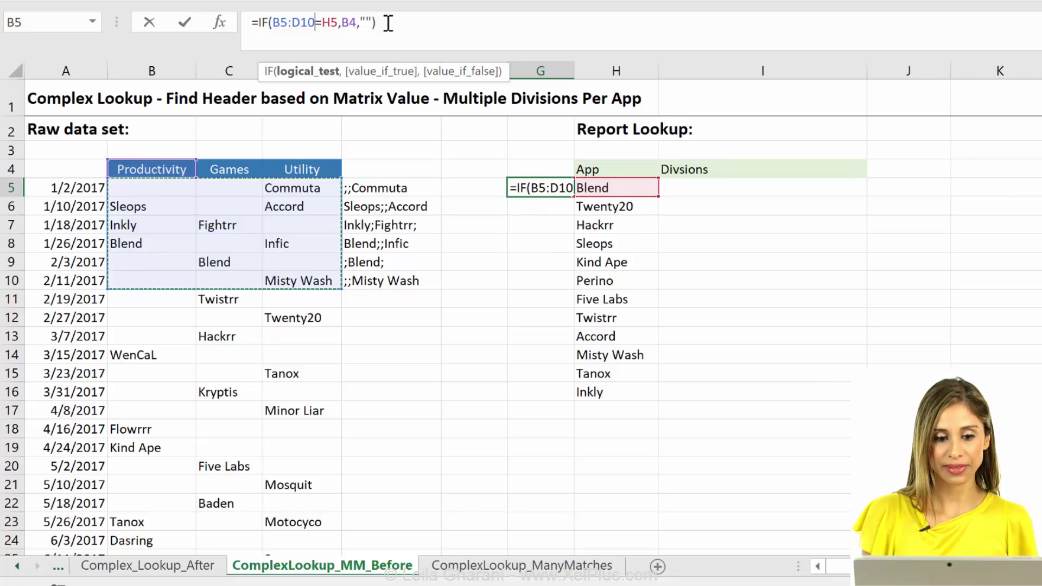
pyautogui.click(357, 21)
pyautogui.press('BackSpace')
pyautogui.press('BackSpace')
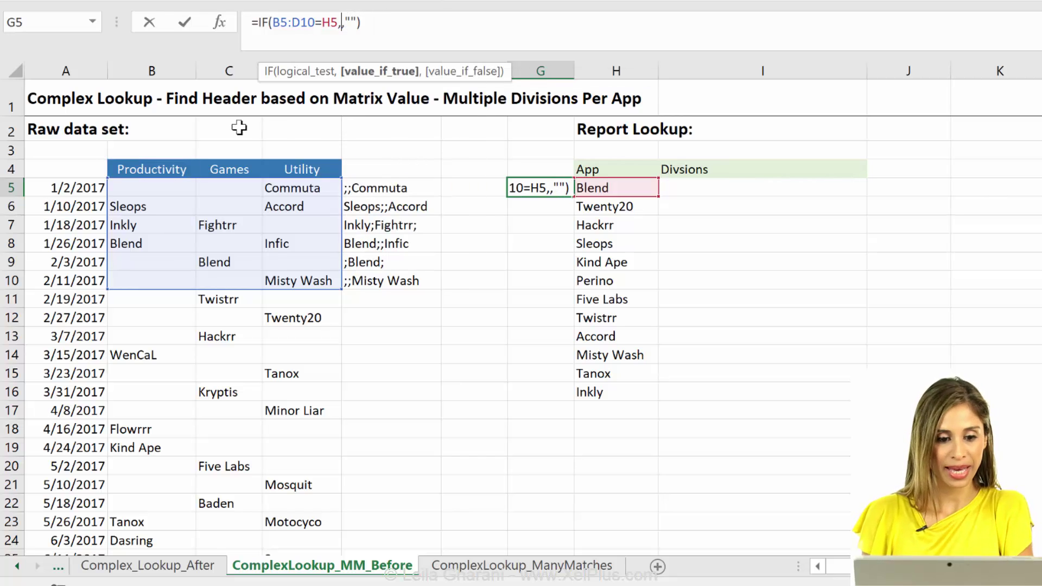
pyautogui.moveTo(186, 166); pyautogui.dragTo(285, 167)
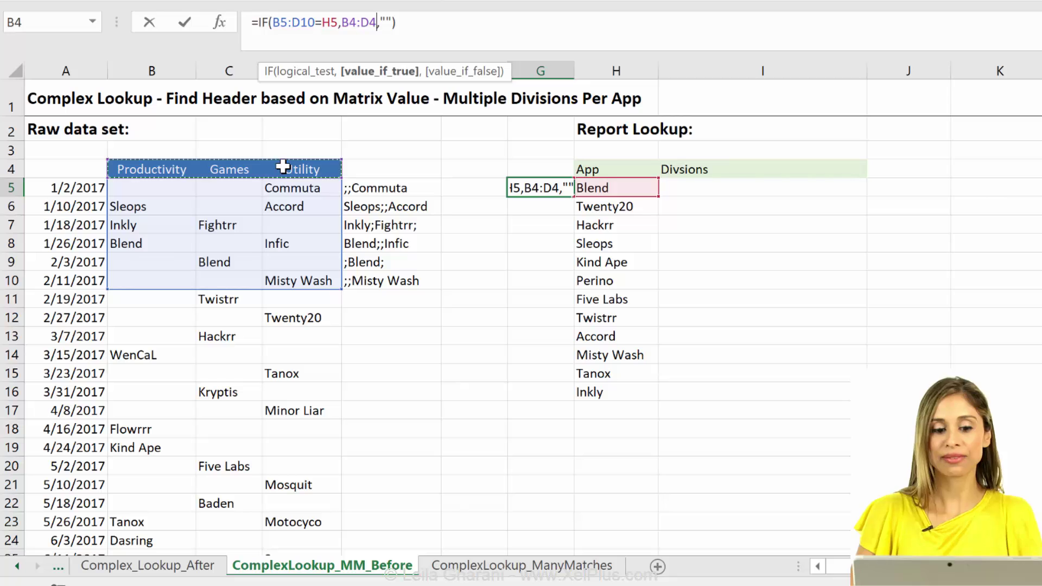
pyautogui.hotkey('ctrl', 'shift', 'Return')
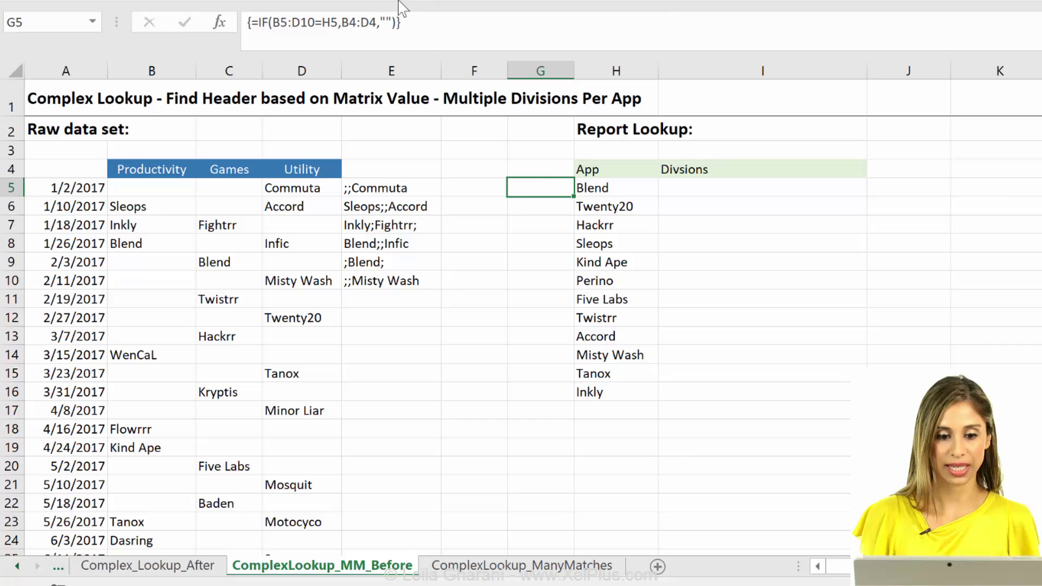
# - Evaluate G5's IF array with F9, seeing Productivity and Games for Blend, then discard the preview
pyautogui.moveTo(401, 22); pyautogui.dragTo(247, 20)
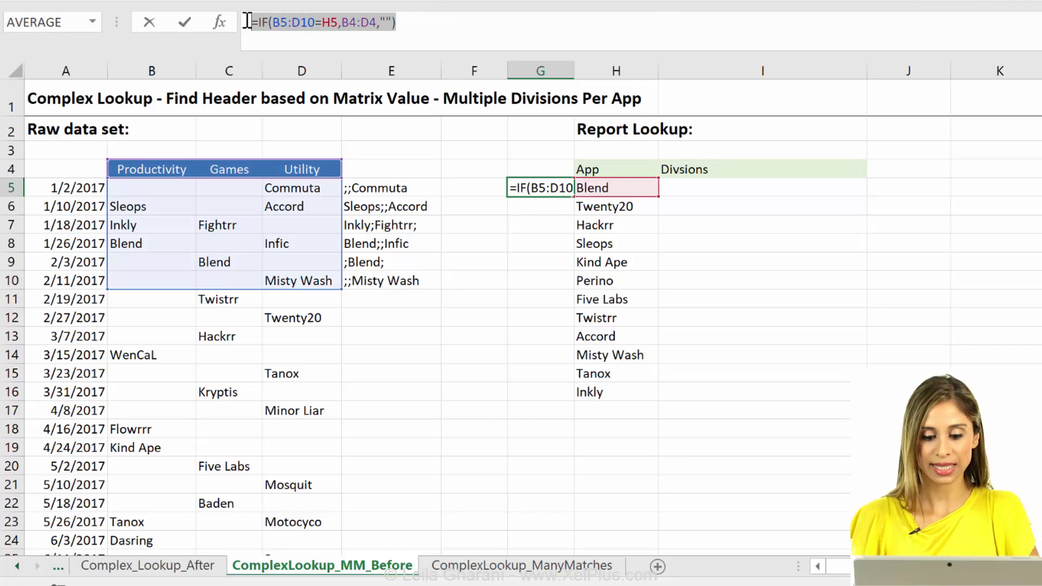
pyautogui.press('F9')
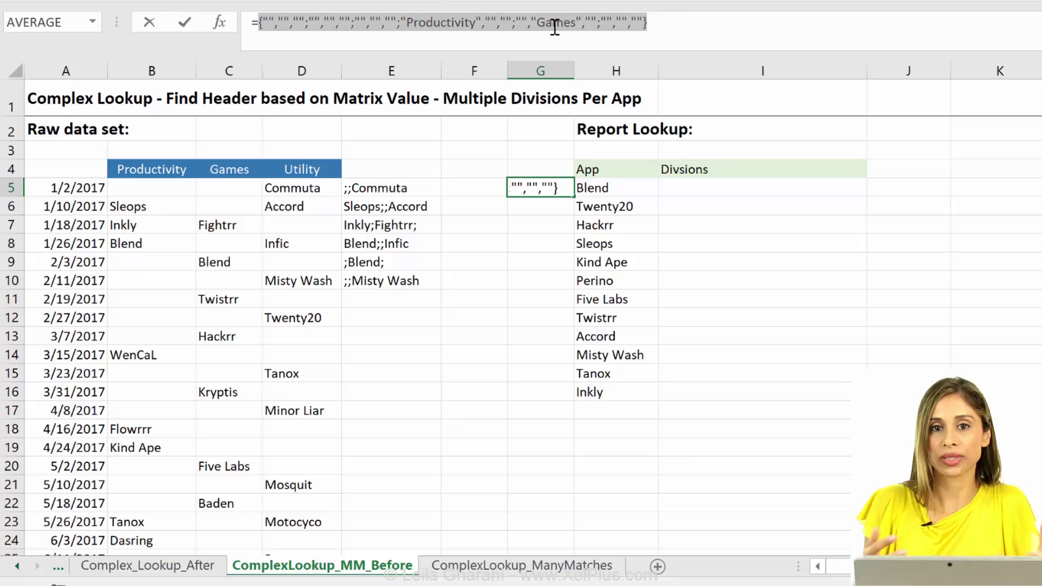
pyautogui.hotkey('ctrl', 'z')
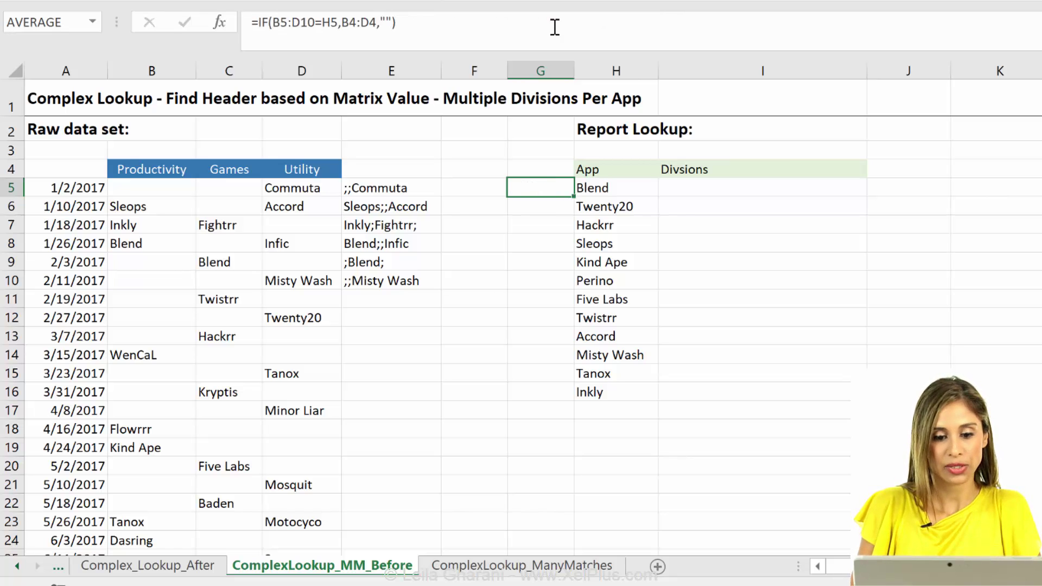
pyautogui.press('Escape')
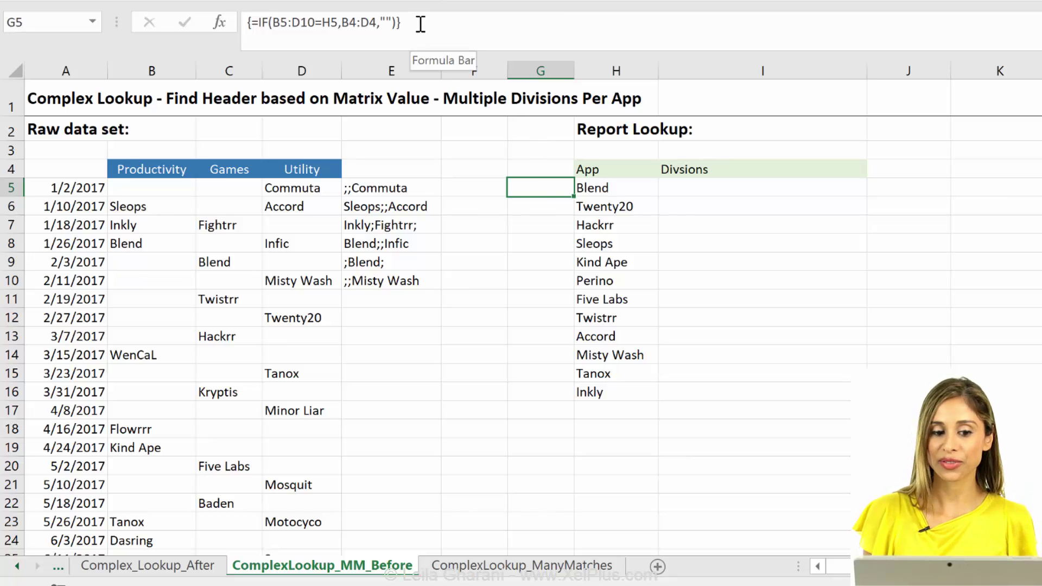
pyautogui.moveTo(418, 24); pyautogui.dragTo(239, 21)
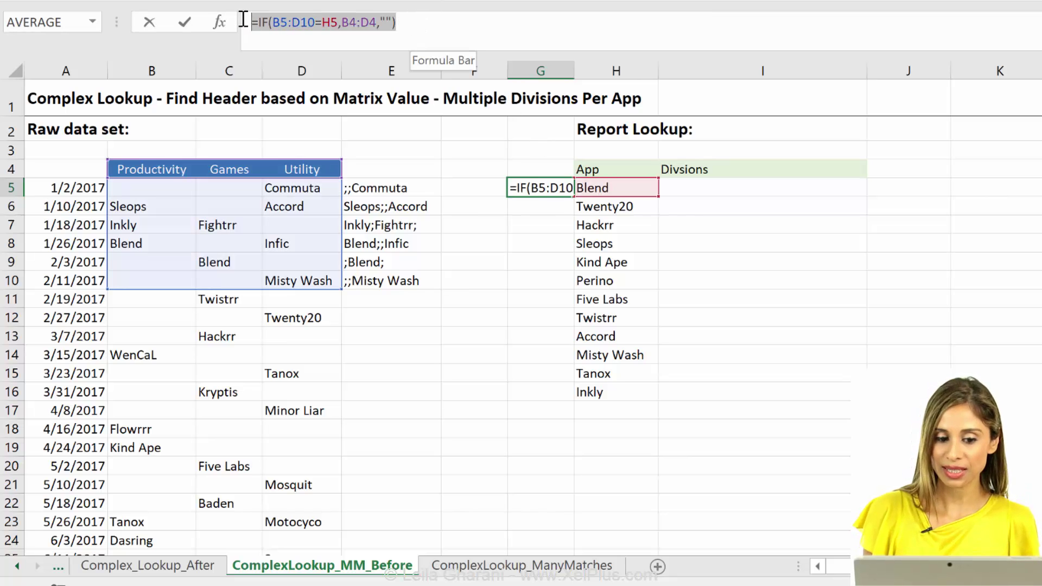
pyautogui.press('Escape')
pyautogui.click(388, 193)
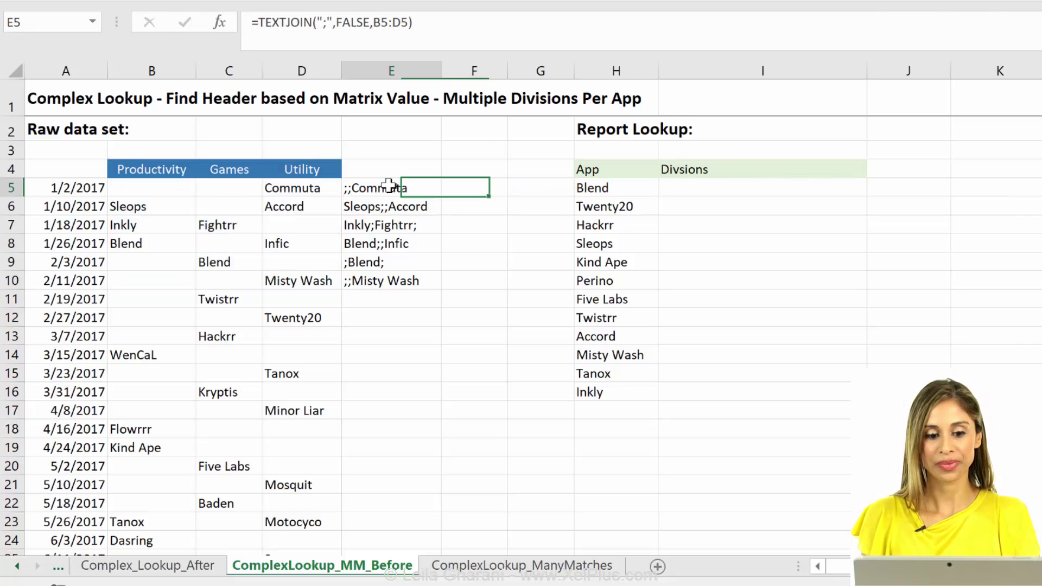
pyautogui.click(533, 183)
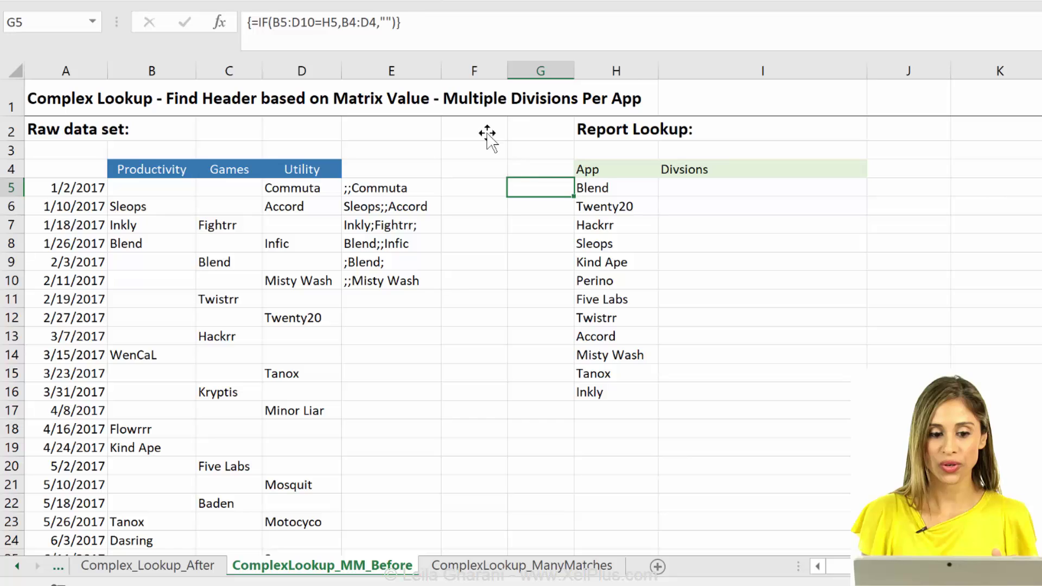
pyautogui.moveTo(398, 23); pyautogui.dragTo(250, 12)
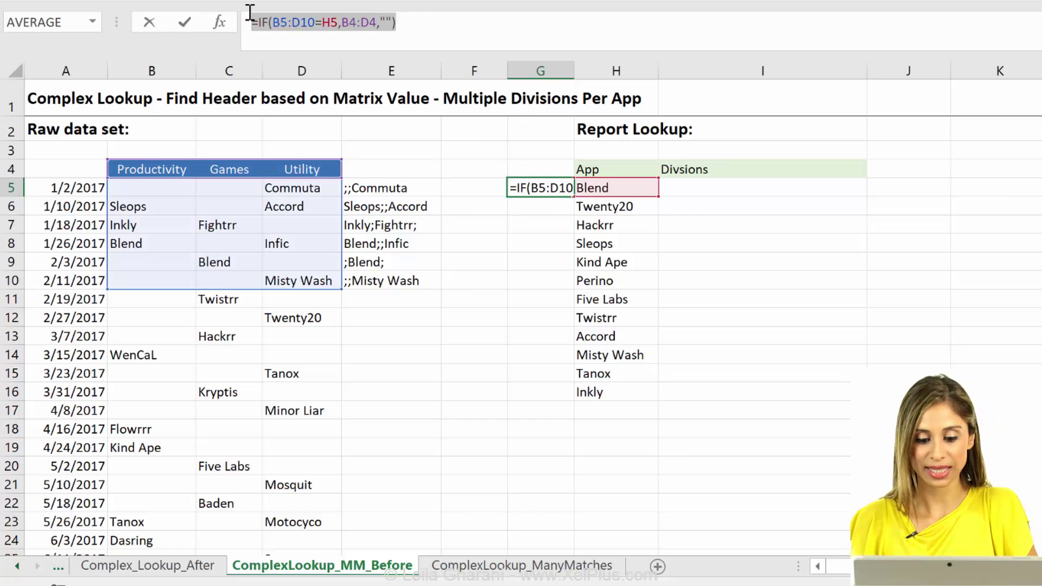
pyautogui.press('F9')
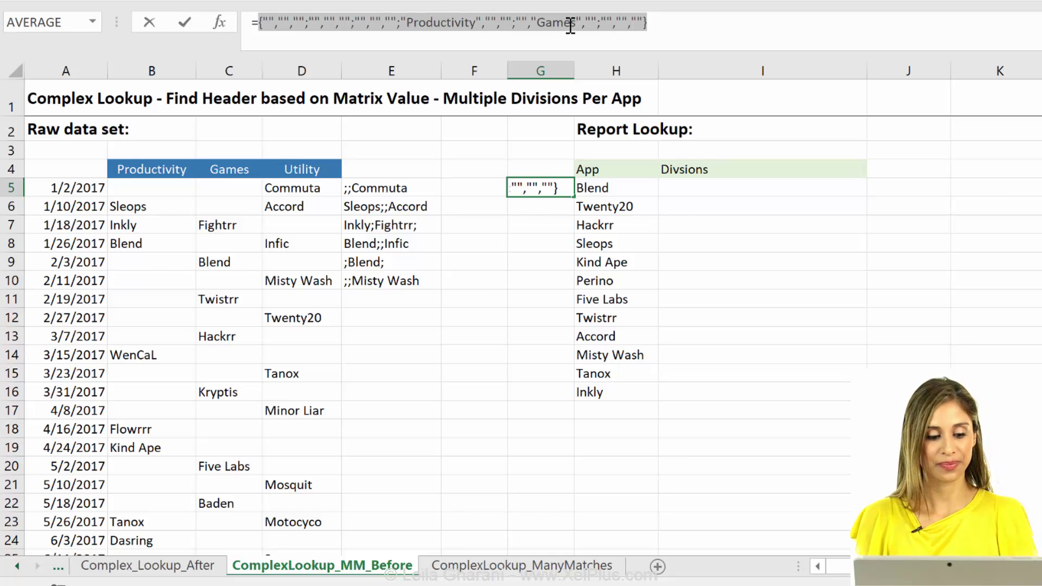
pyautogui.press('Escape')
# - Begin I5's formula as =TEXTJOIN(",",TRUE,IF( beside Blend
pyautogui.click(736, 189)
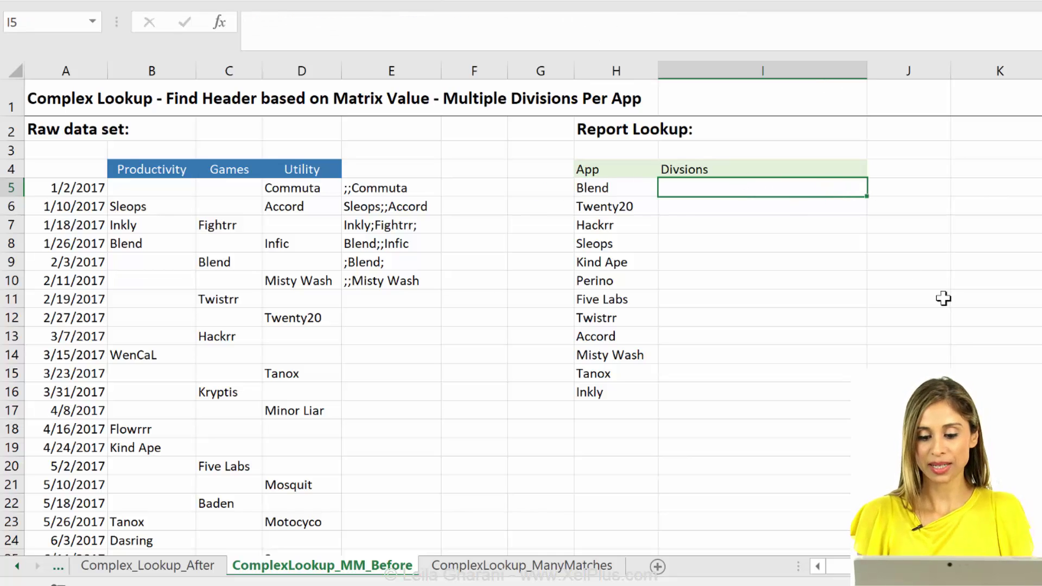
pyautogui.write('=tex')
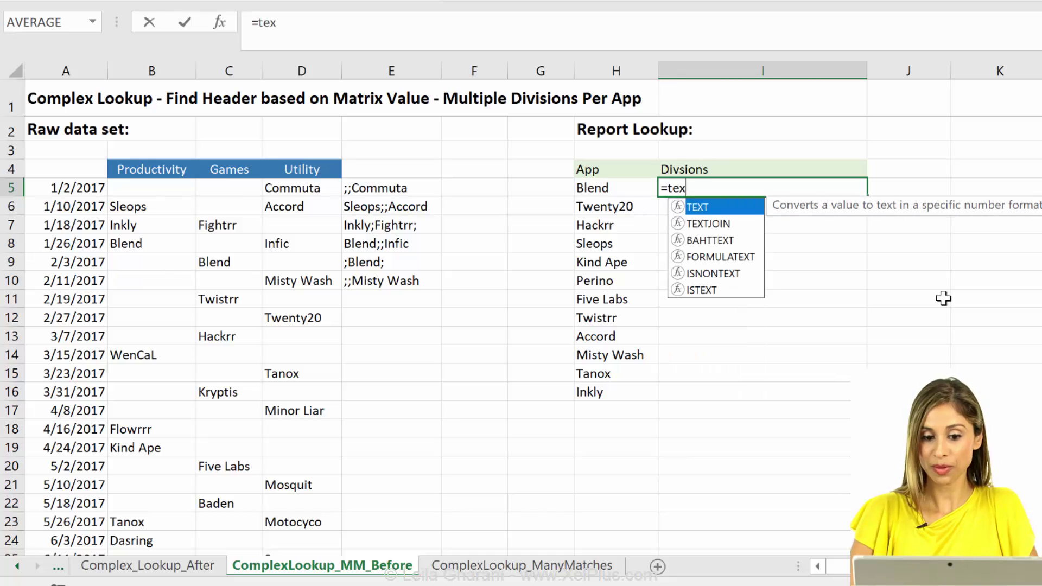
pyautogui.write('tjoin(')
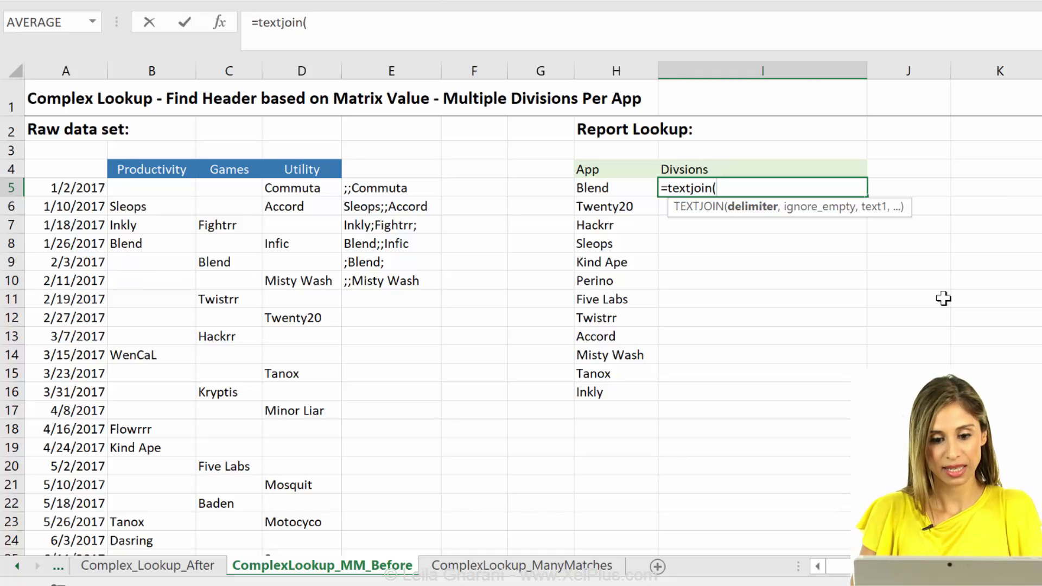
pyautogui.write('","')
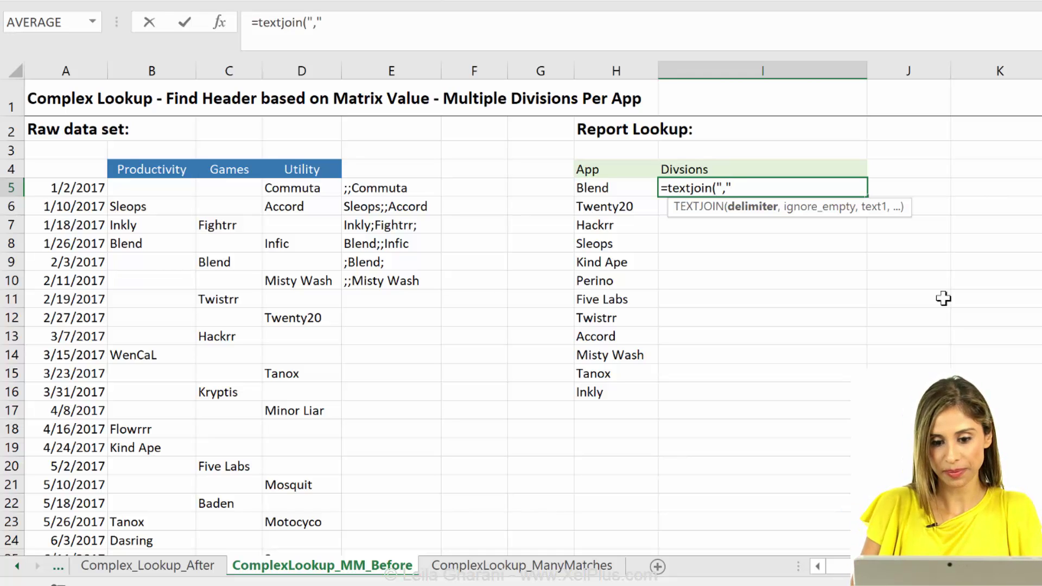
pyautogui.write(',')
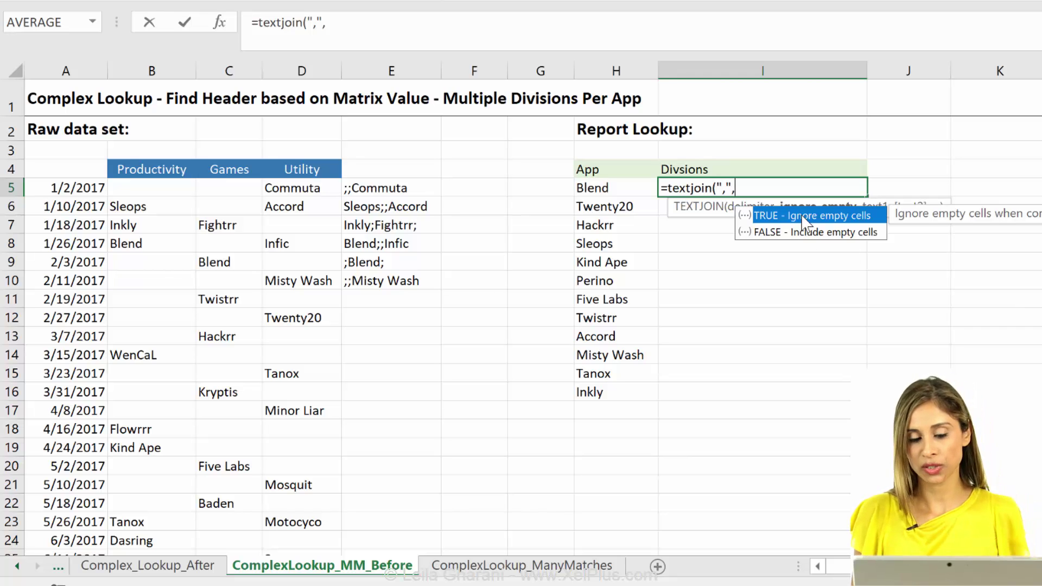
pyautogui.doubleClick(803, 216)
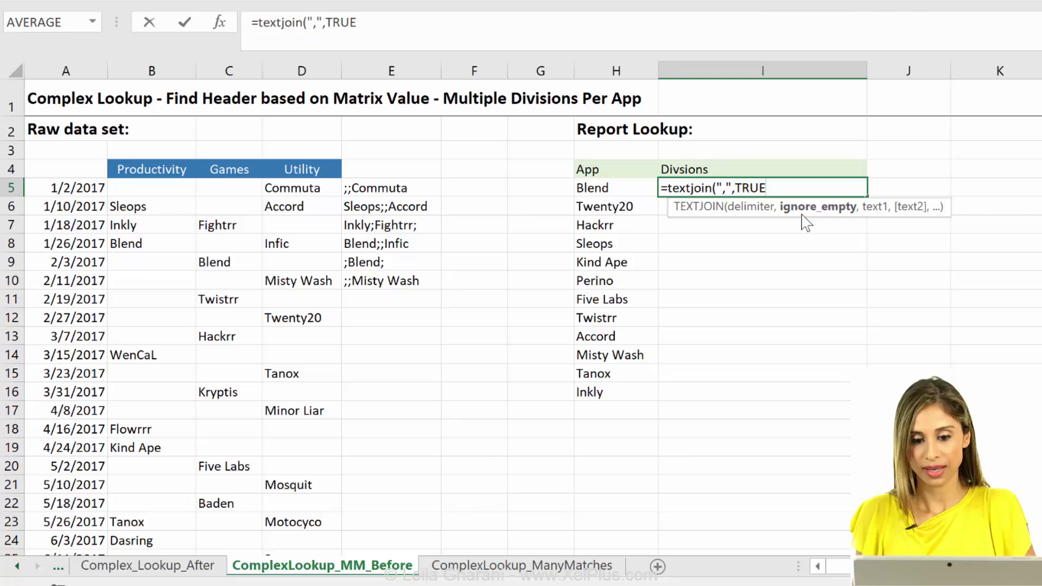
pyautogui.write(',')
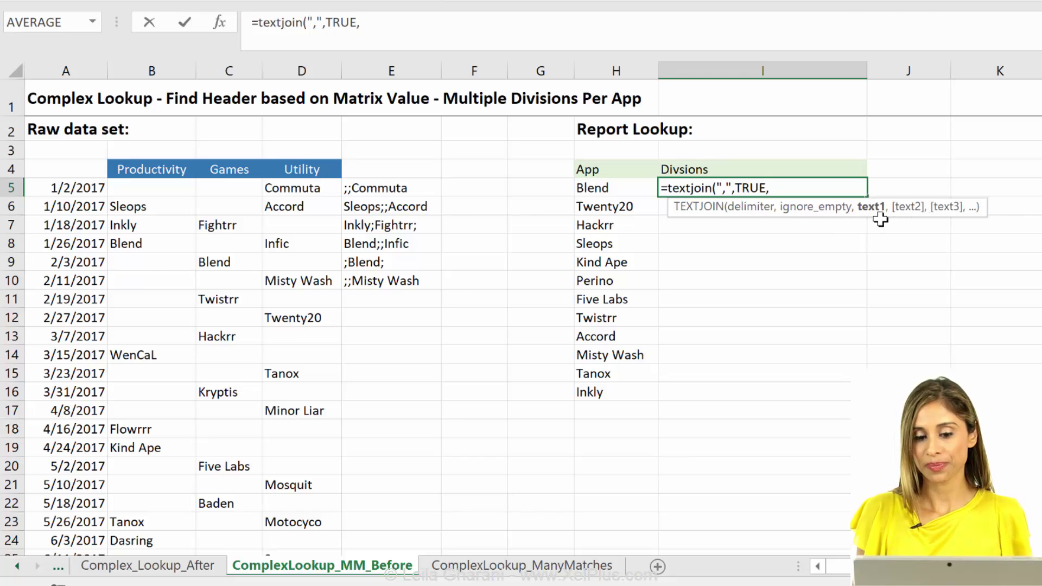
pyautogui.write('if(')
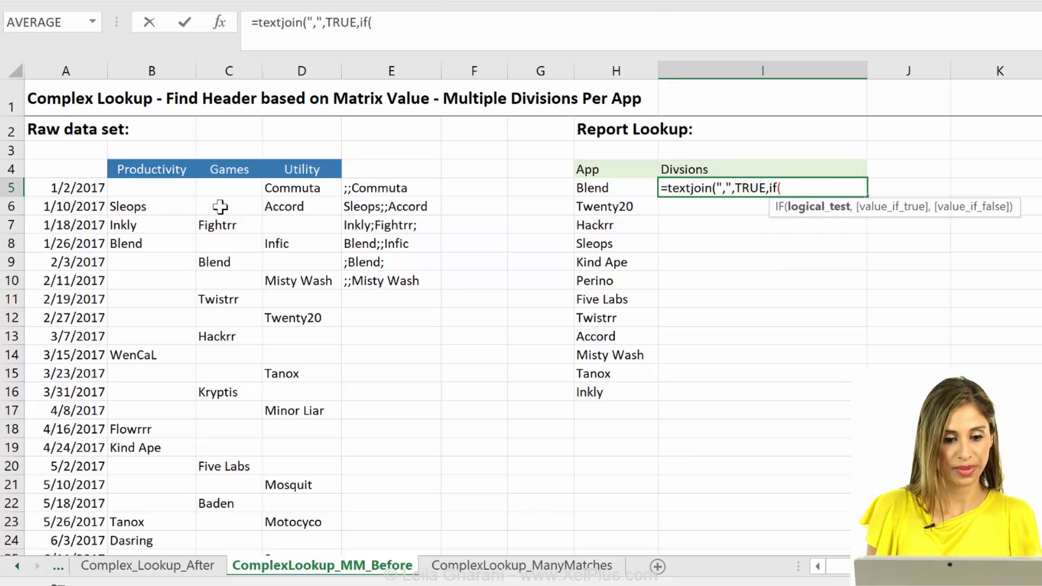
# - Complete I5 as {=TEXTJOIN(",",TRUE,IF($B$5:$D$45=H5,$B$4:$D$4,""))}, returning Productivity,Games
pyautogui.moveTo(145, 187); pyautogui.dragTo(286, 516)
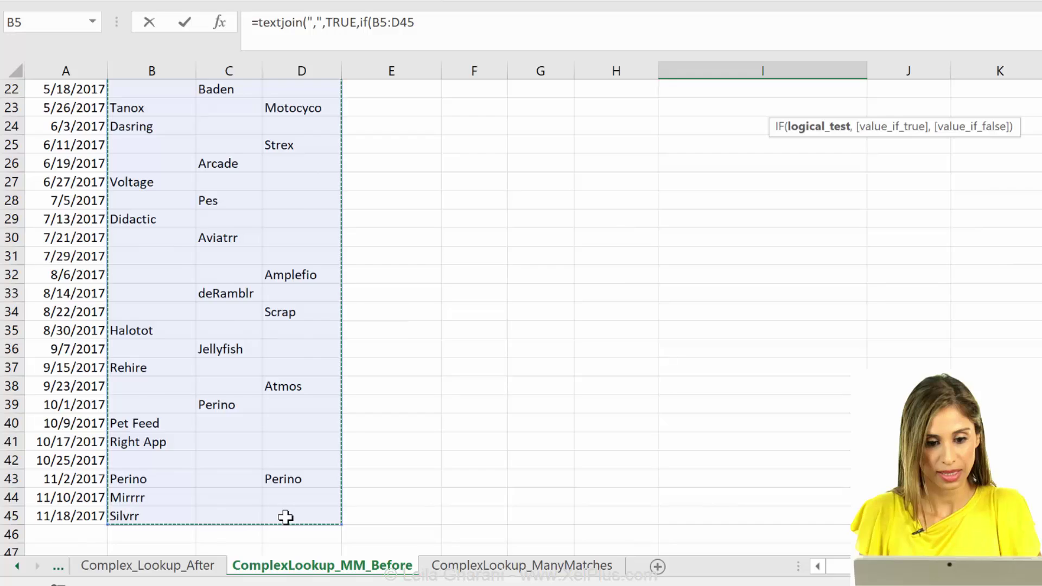
pyautogui.press('F4')
pyautogui.write('=')
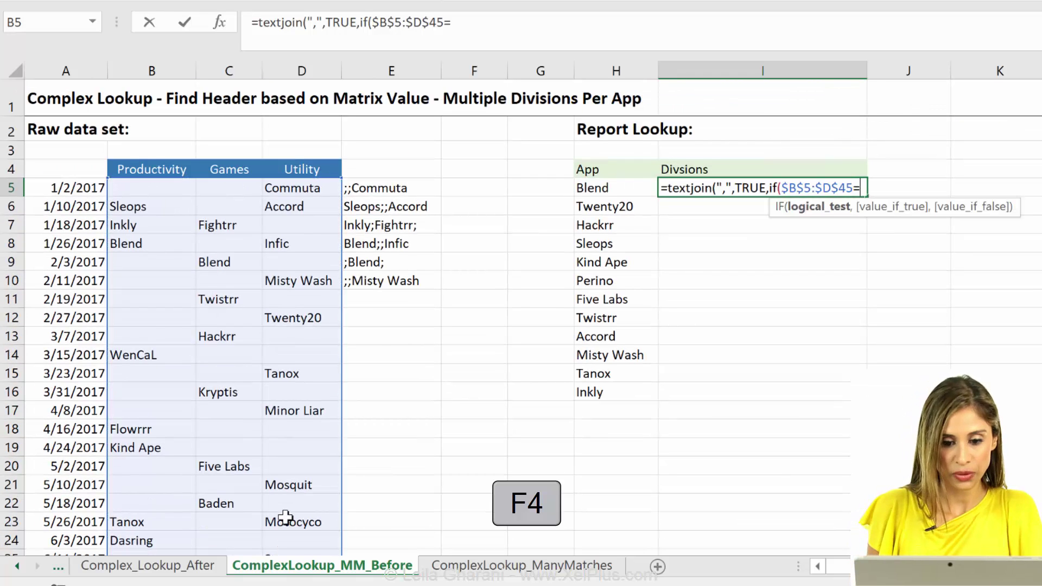
pyautogui.click(589, 190)
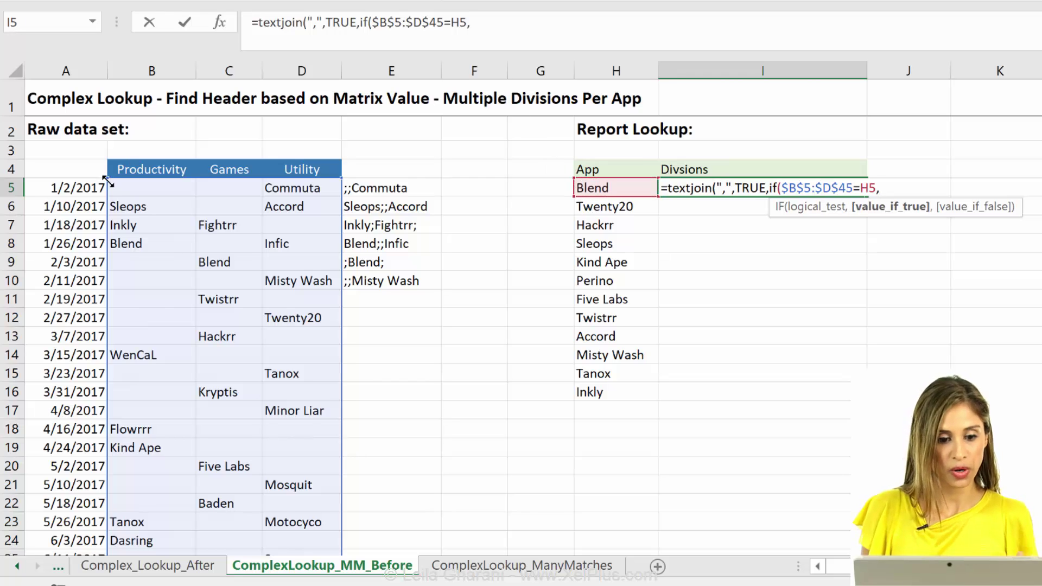
pyautogui.click(153, 170)
pyautogui.moveTo(153, 170); pyautogui.dragTo(281, 170)
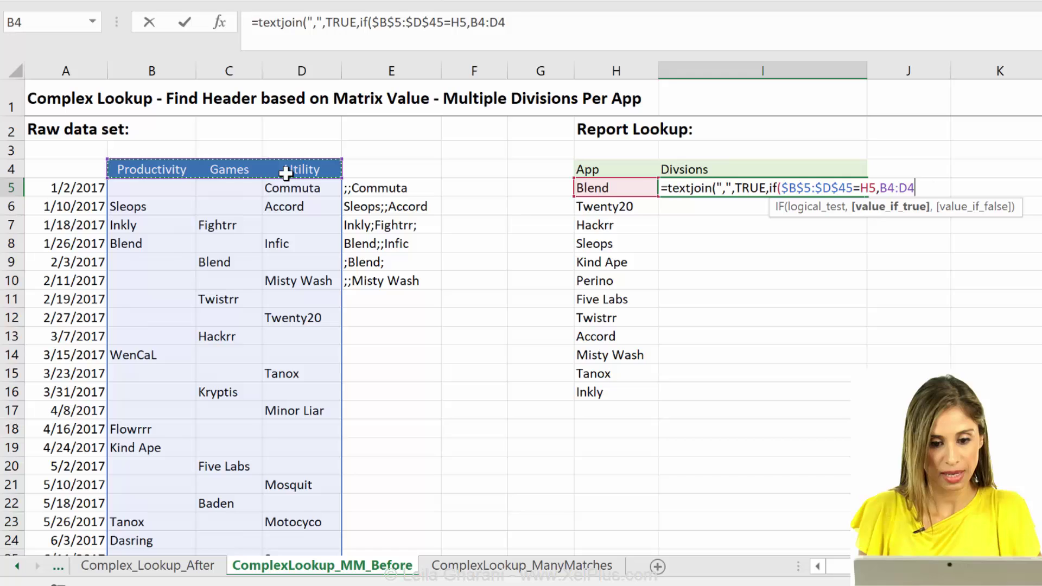
pyautogui.press('F4')
pyautogui.write(',')
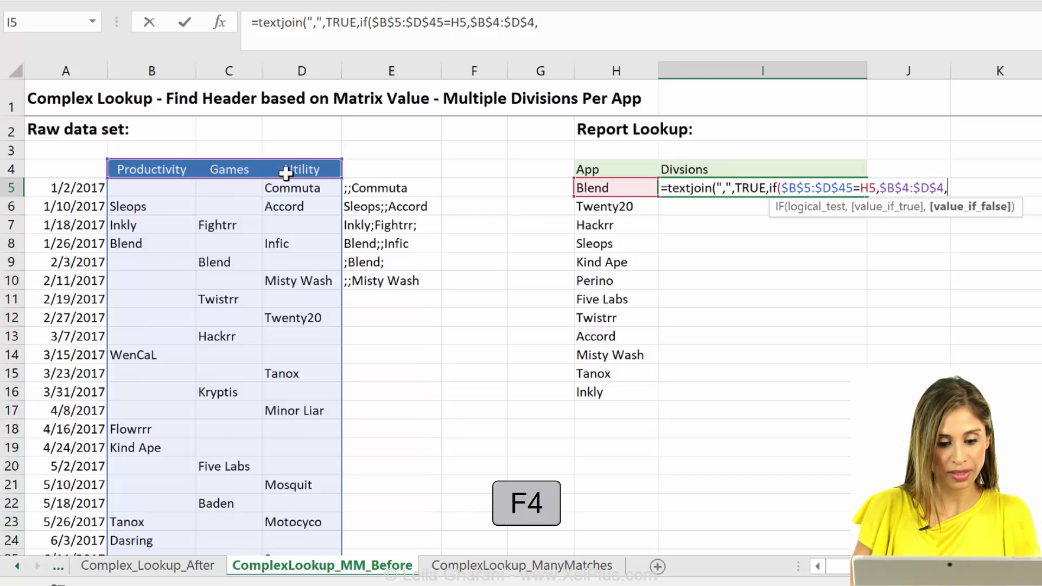
pyautogui.write('"")')
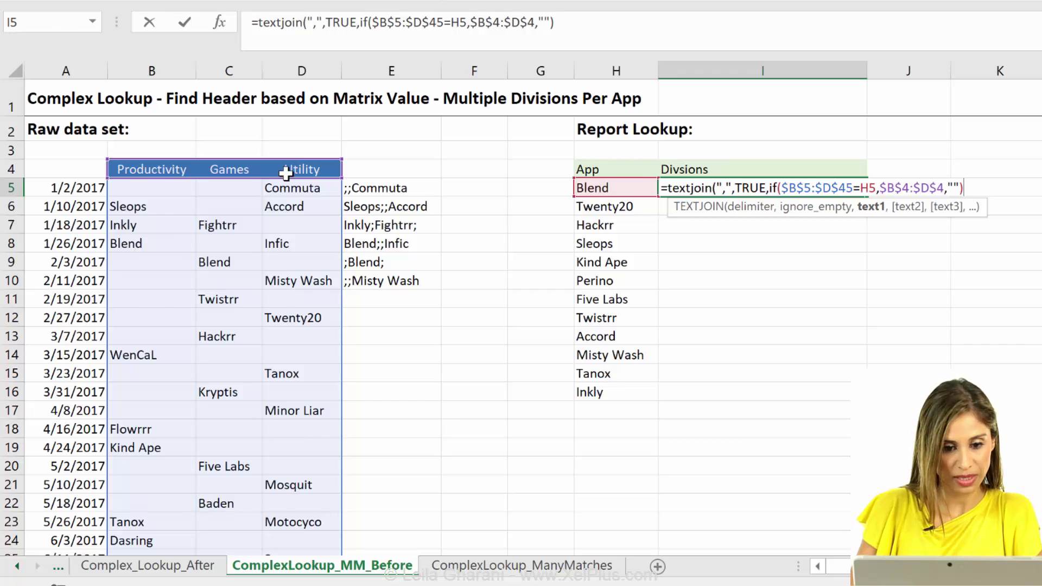
pyautogui.write(')')
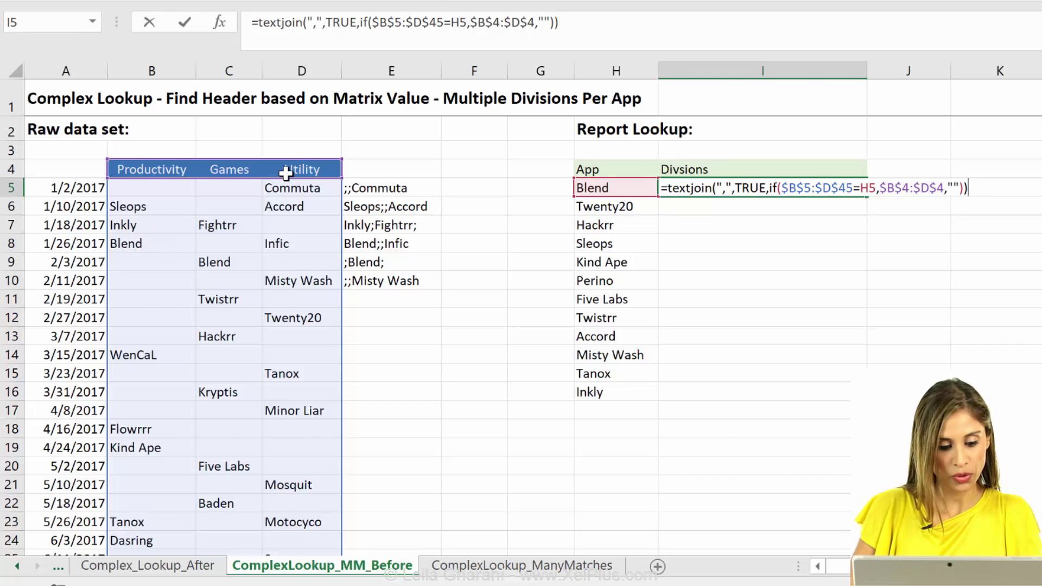
pyautogui.hotkey('ctrl', 'shift', 'Return')
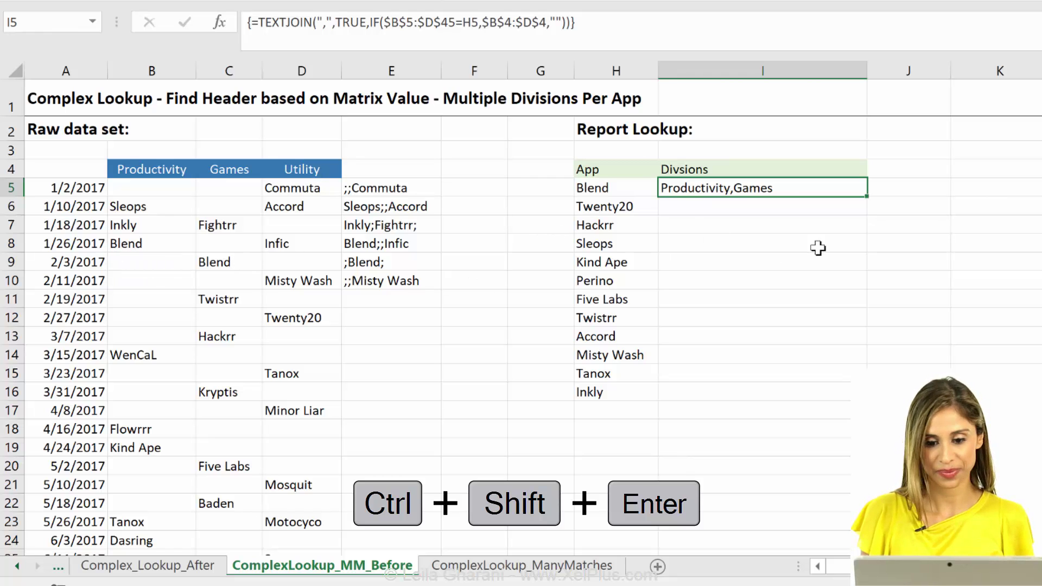
# - Copy I5's divisions formula down to I16 and clear the old helper results in E5:E10
pyautogui.doubleClick(866, 197)
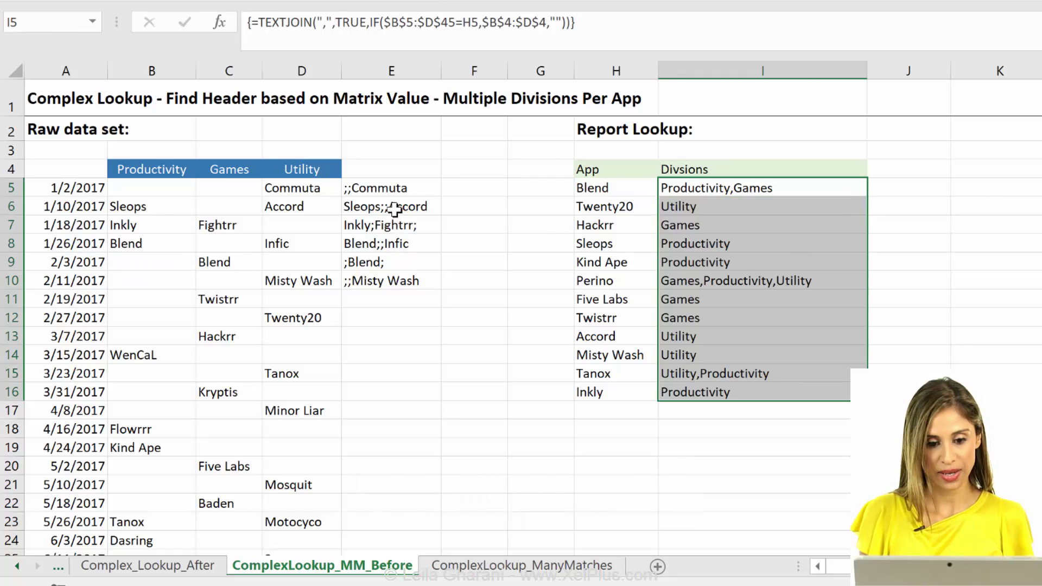
pyautogui.click(392, 187)
pyautogui.moveTo(389, 253); pyautogui.dragTo(392, 277)
pyautogui.press('Delete')
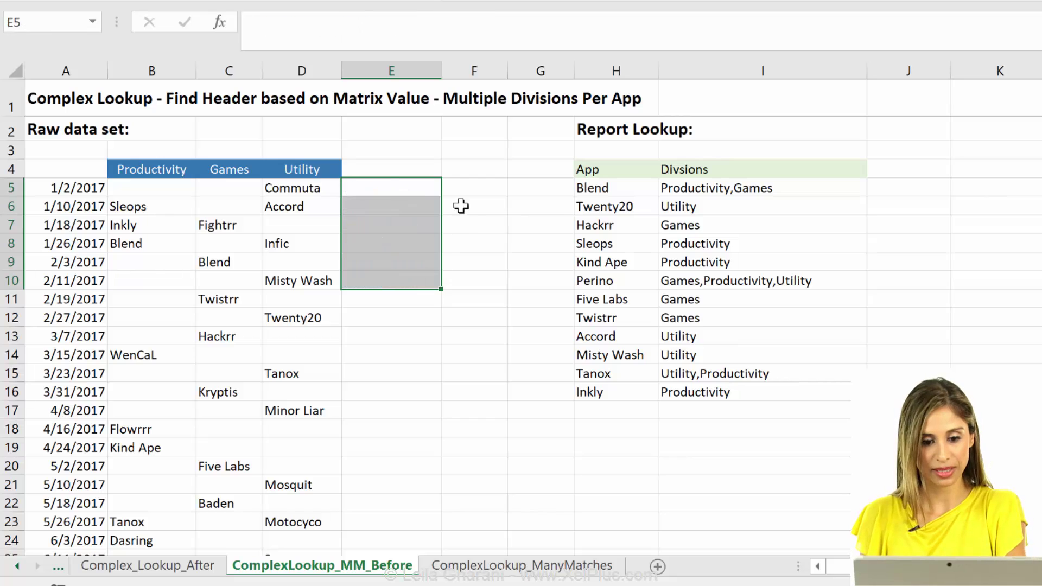
# - Review the filled results and Blend's divisions formula in I5
pyautogui.click(473, 187)
pyautogui.click(470, 214)
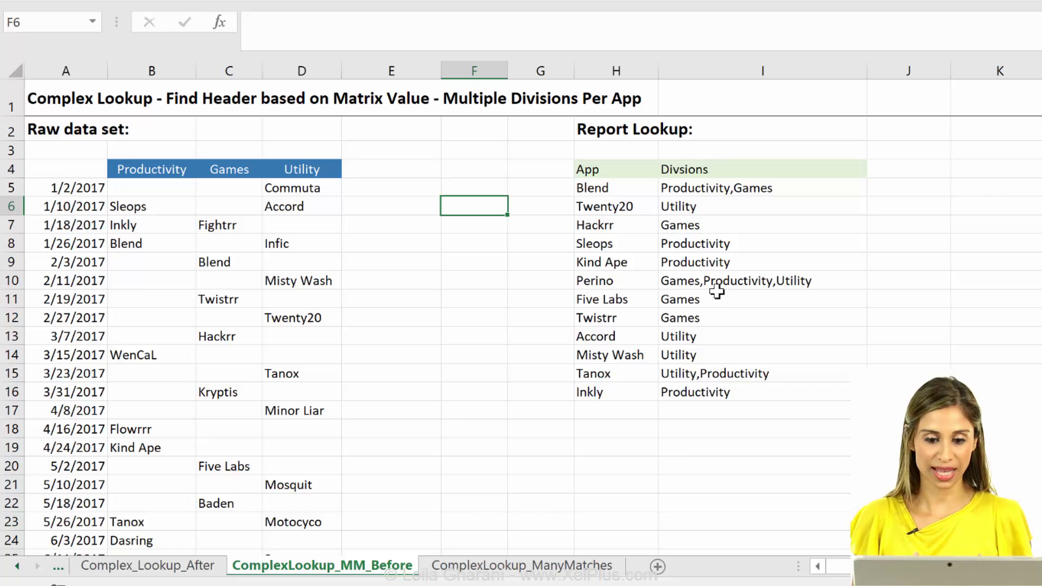
pyautogui.click(721, 189)
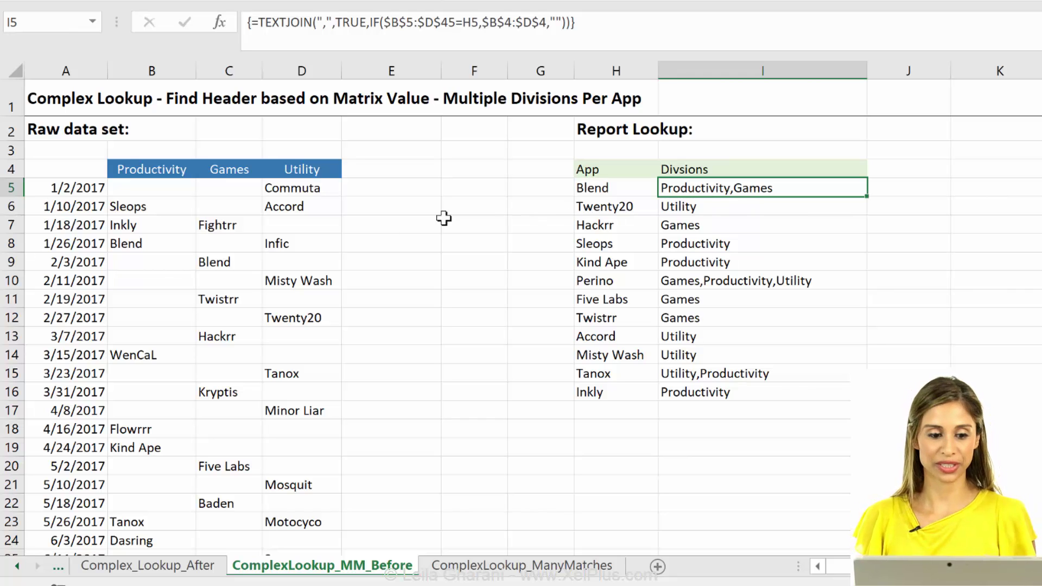
# - Enter Blend as a second Productivity entry in B9
pyautogui.click(146, 263)
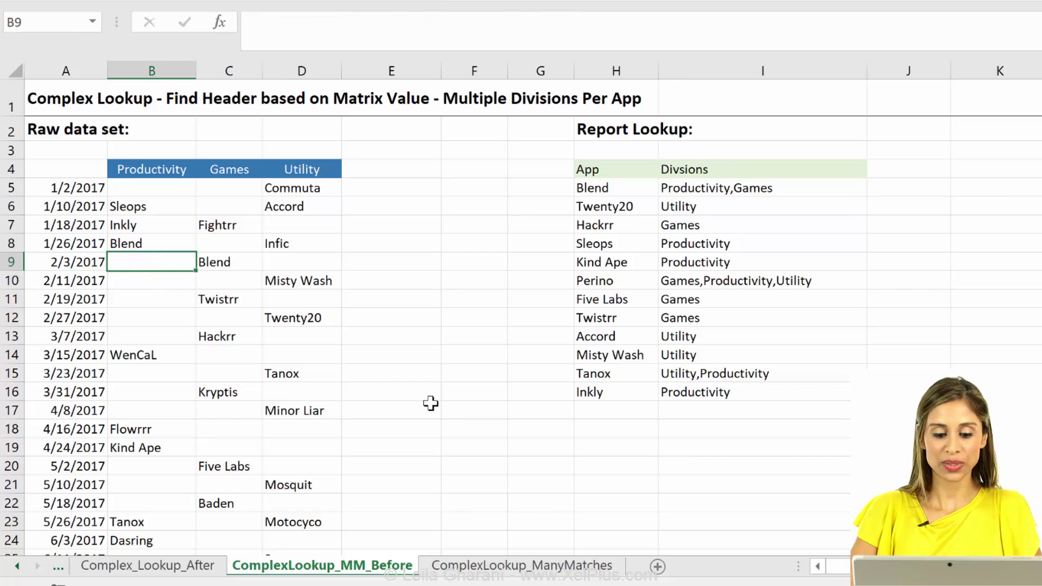
pyautogui.write('Blend')
pyautogui.hotkey('ctrl', 'Return')
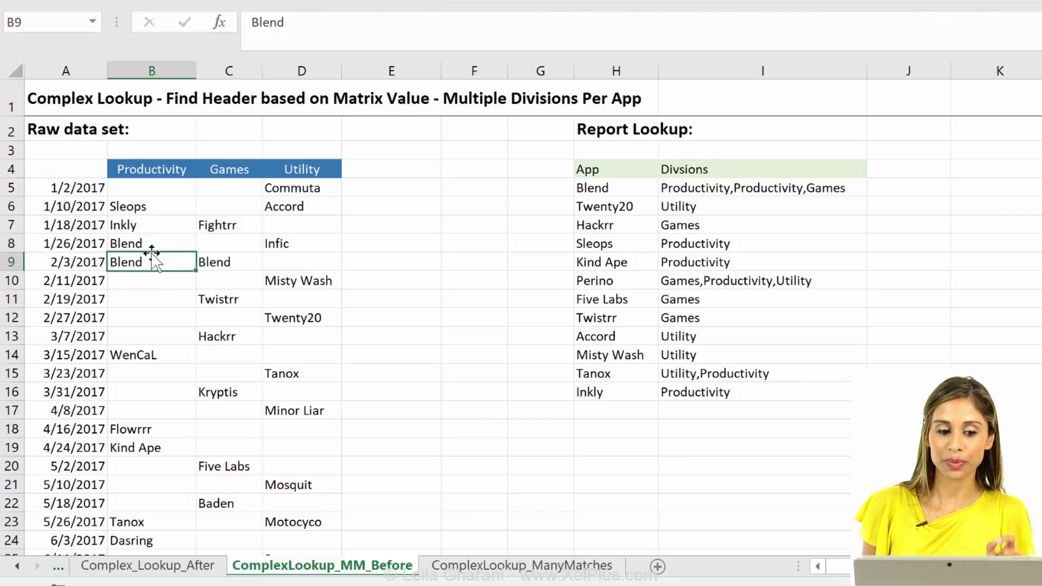
# - Confirm Blend's divisions in I5 now read Productivity,Productivity,Games
pyautogui.moveTo(151, 241); pyautogui.dragTo(148, 261)
pyautogui.click(144, 261)
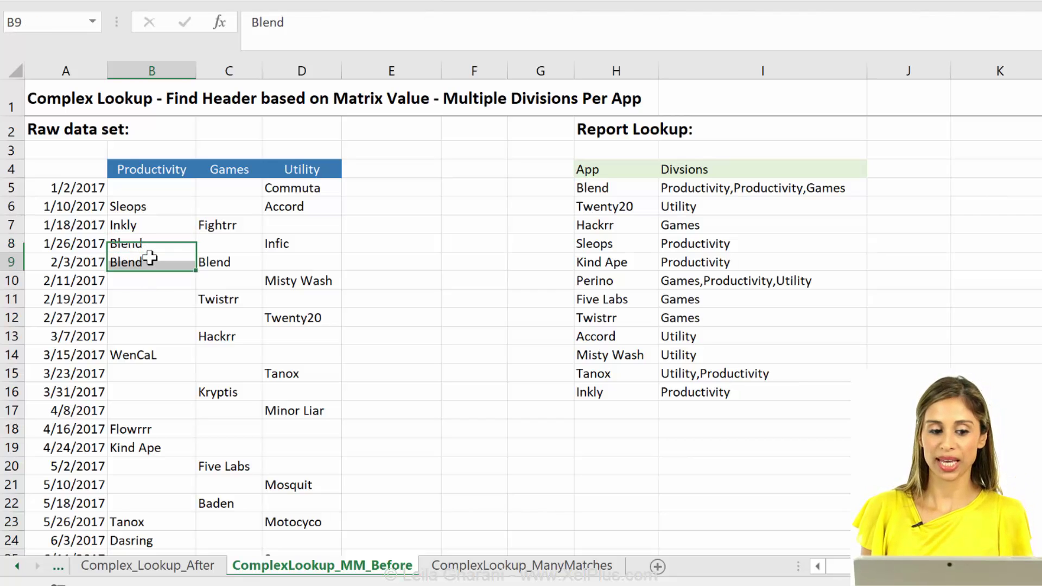
pyautogui.click(768, 189)
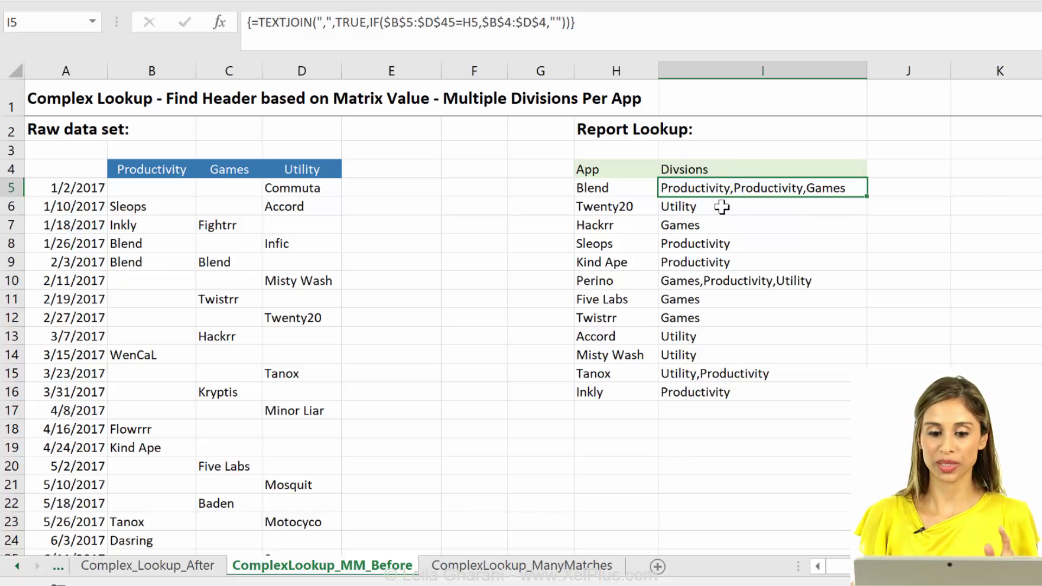
pyautogui.click(929, 190)
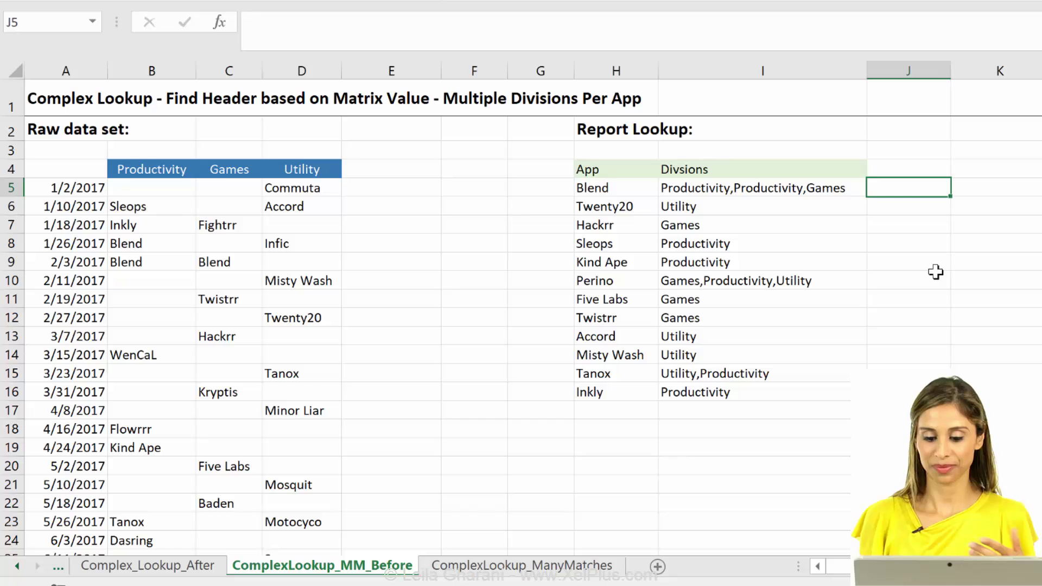
# - Enter =FIND(B4,I5) in J5 to locate Productivity in Blend's divisions, returning 1
pyautogui.write('=find(')
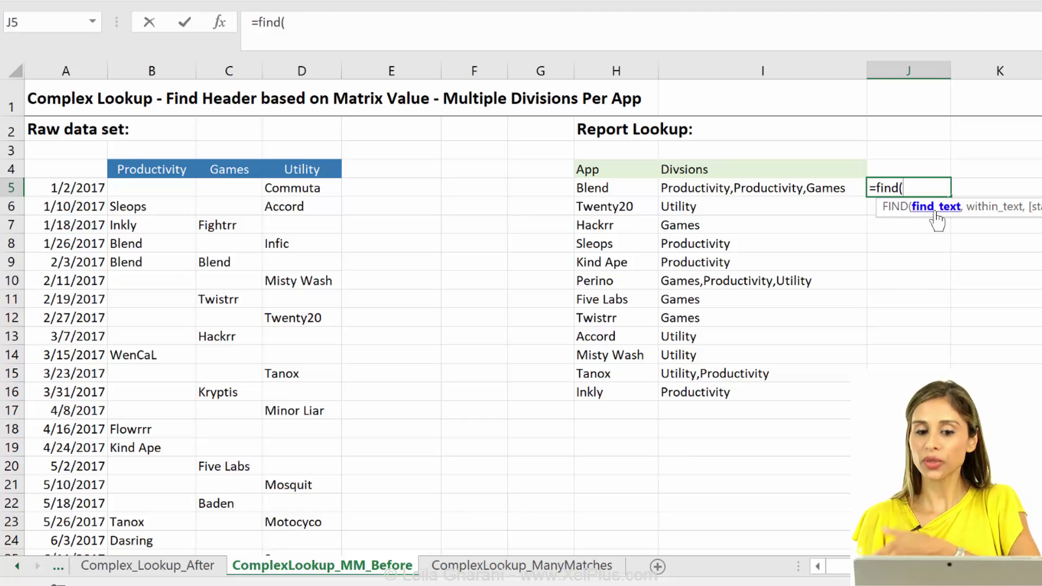
pyautogui.click(144, 169)
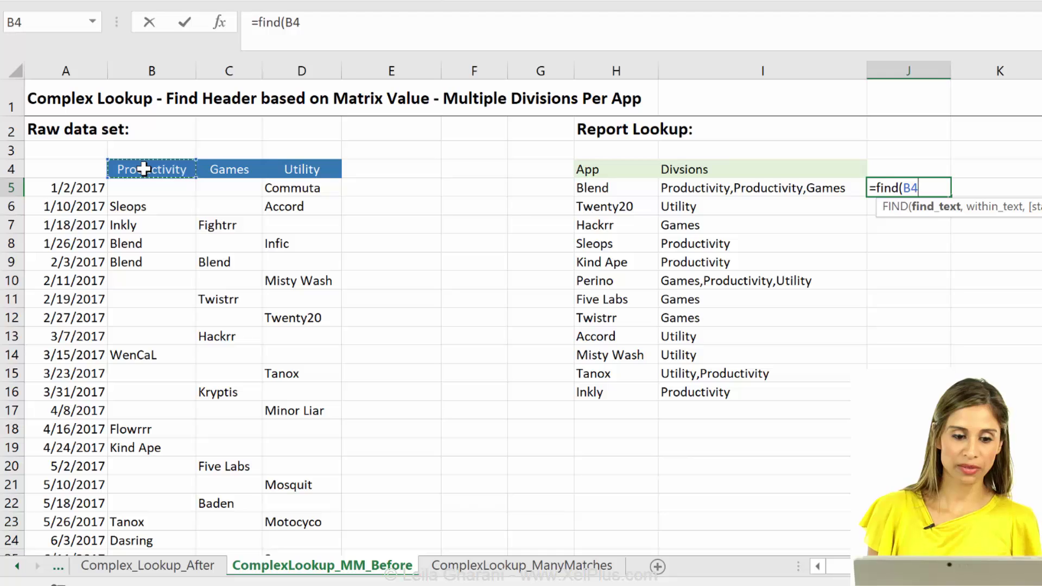
pyautogui.write(',')
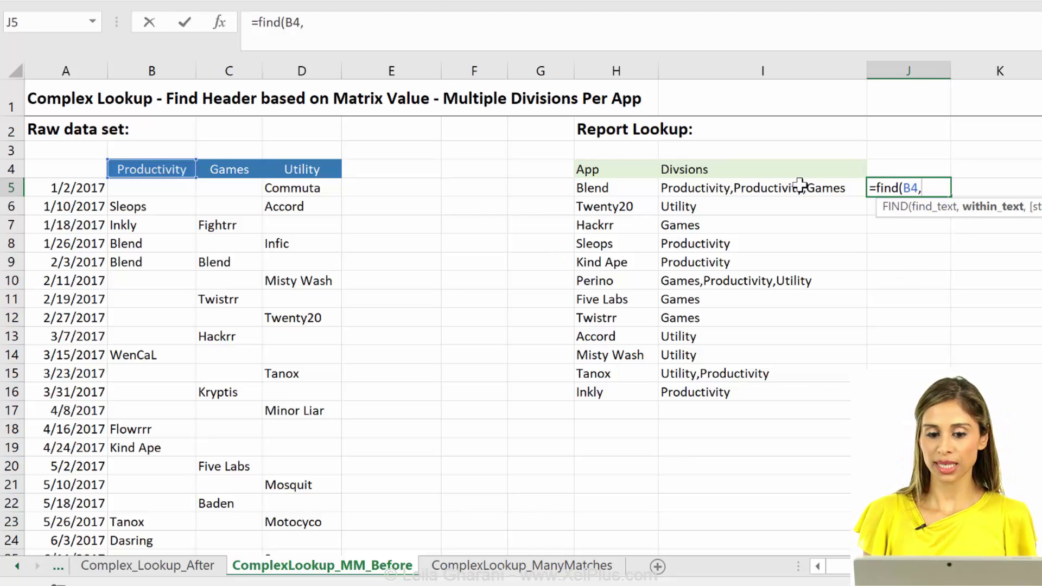
pyautogui.click(770, 185)
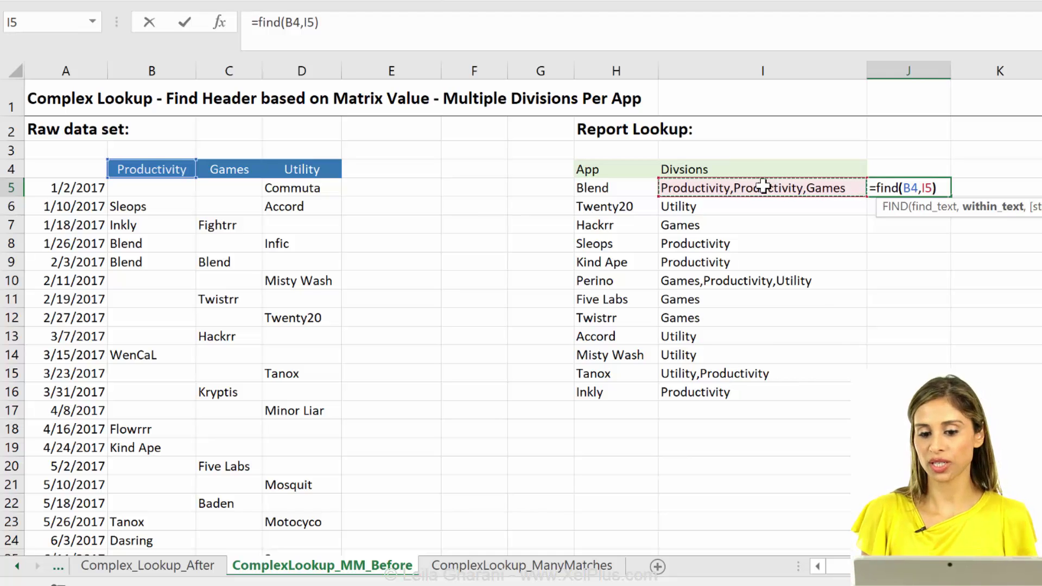
pyautogui.write(')')
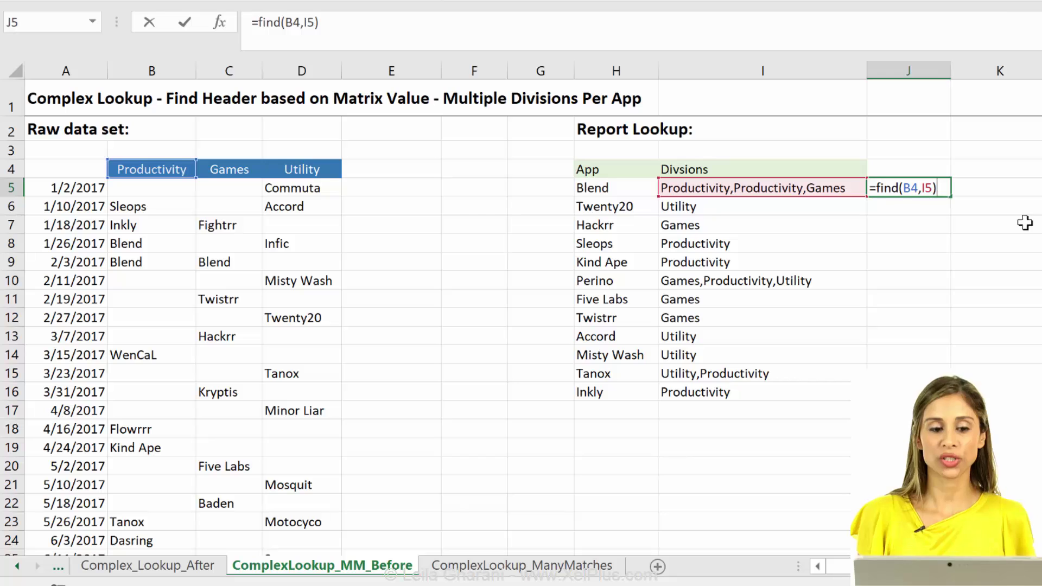
pyautogui.hotkey('ctrl', 'Return')
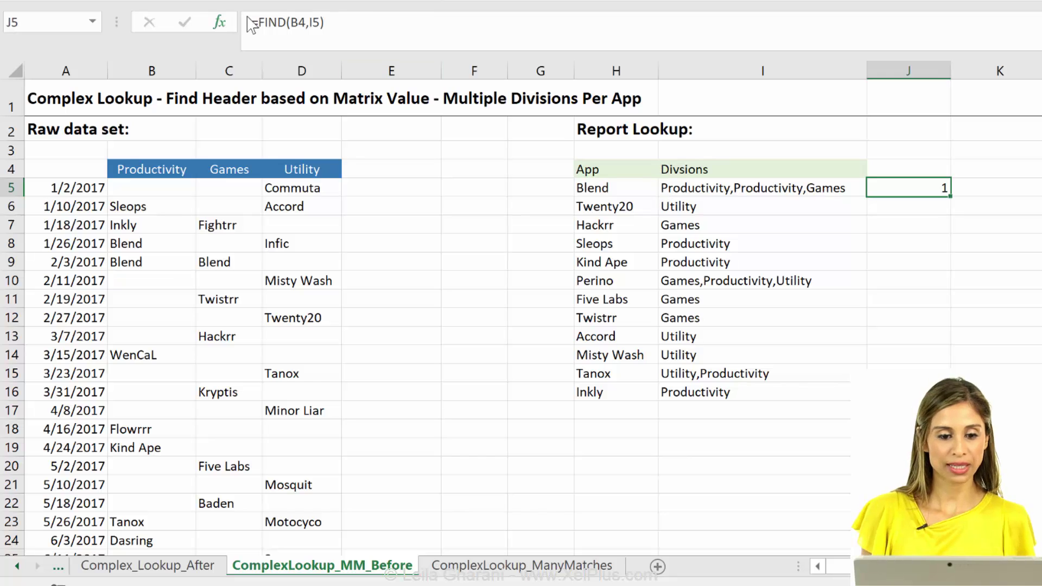
# - Point J5's FIND at the Games header C4, returning 27
pyautogui.click(351, 18)
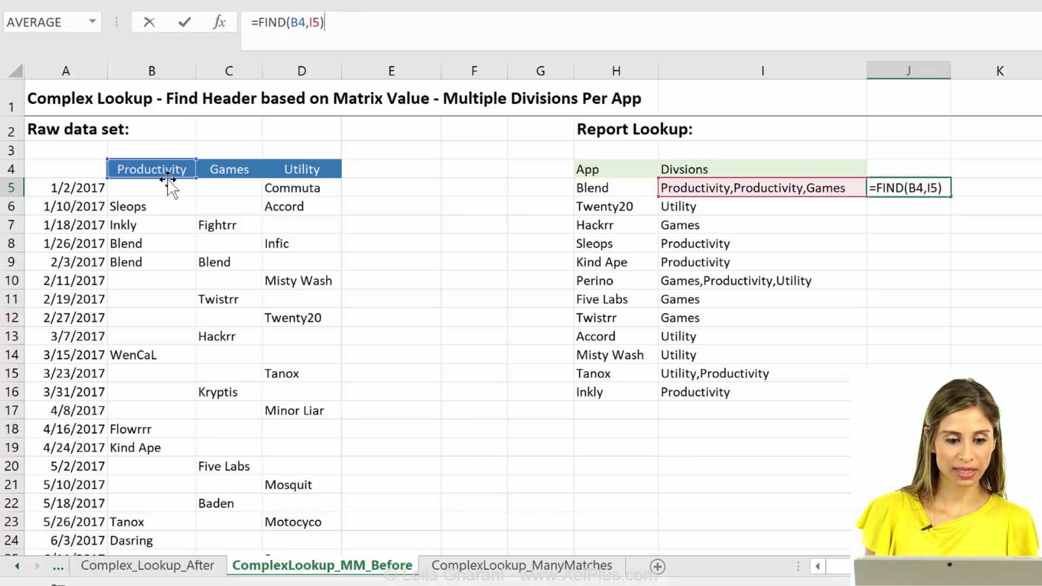
pyautogui.moveTo(170, 179); pyautogui.dragTo(227, 181)
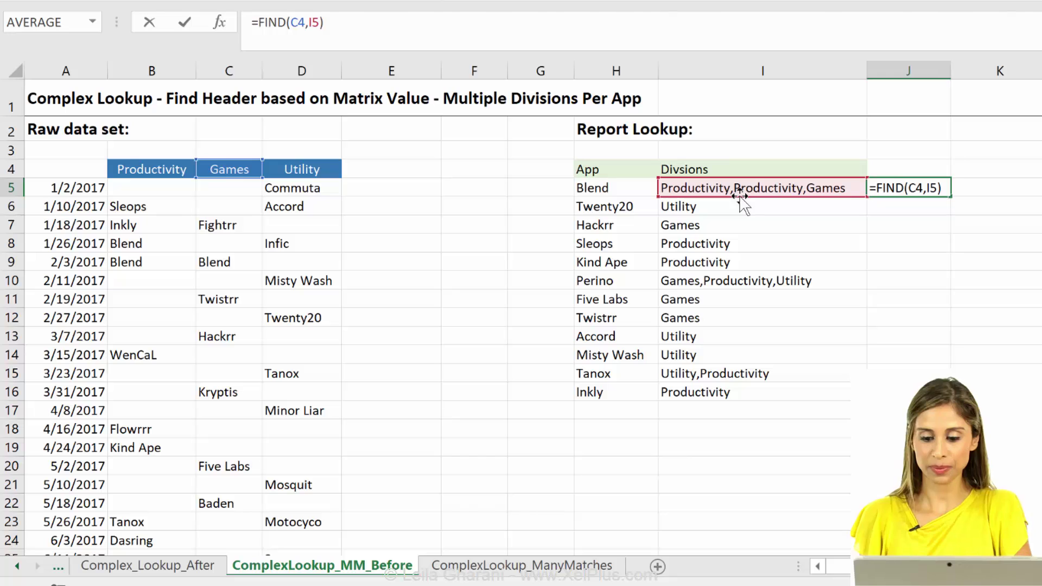
pyautogui.hotkey('ctrl', 'Return')
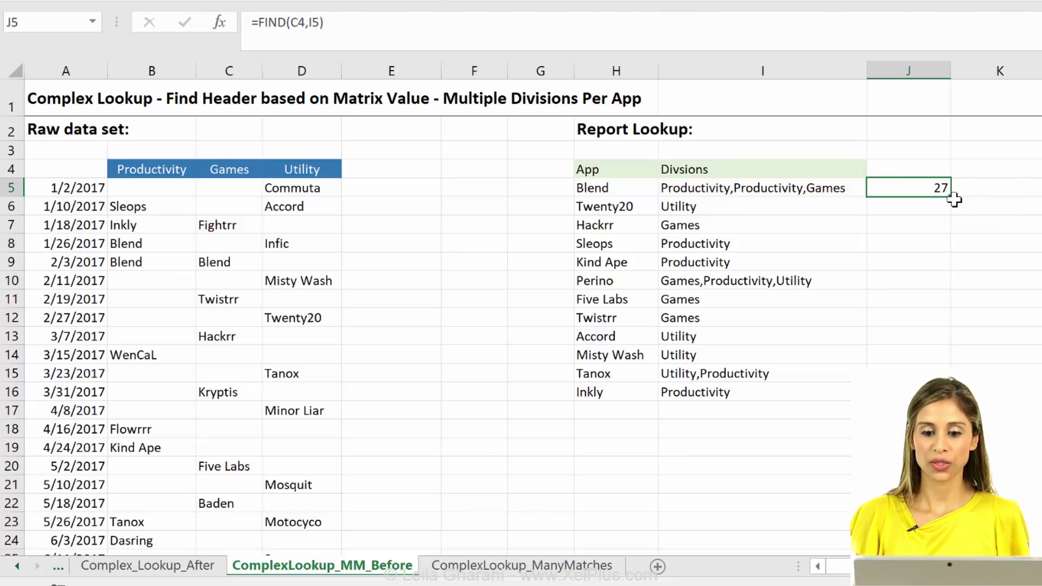
# - Compare with I5's formula, then retarget J5's FIND to the Utility header D4
pyautogui.click(718, 190)
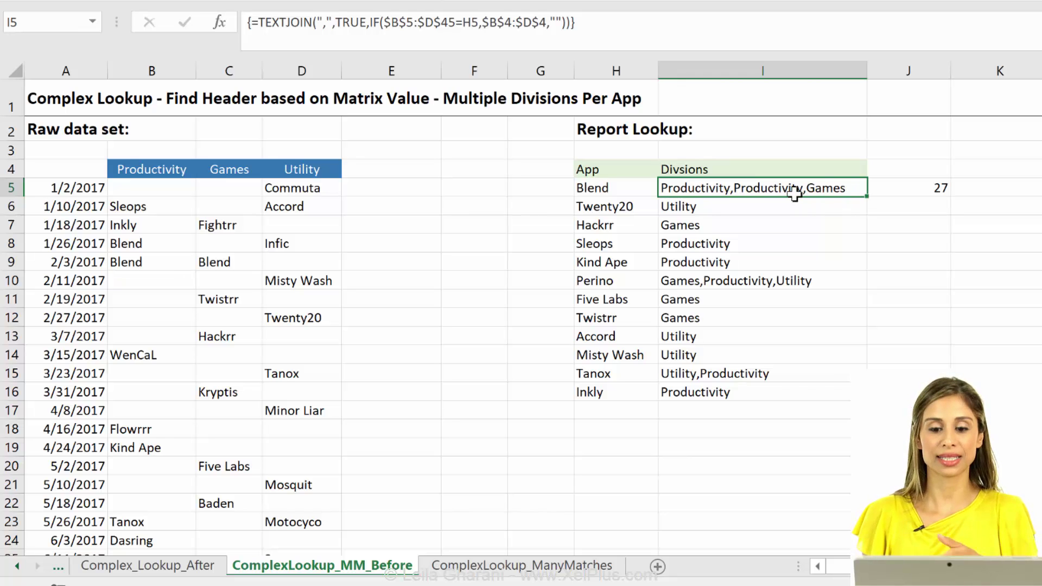
pyautogui.click(899, 190)
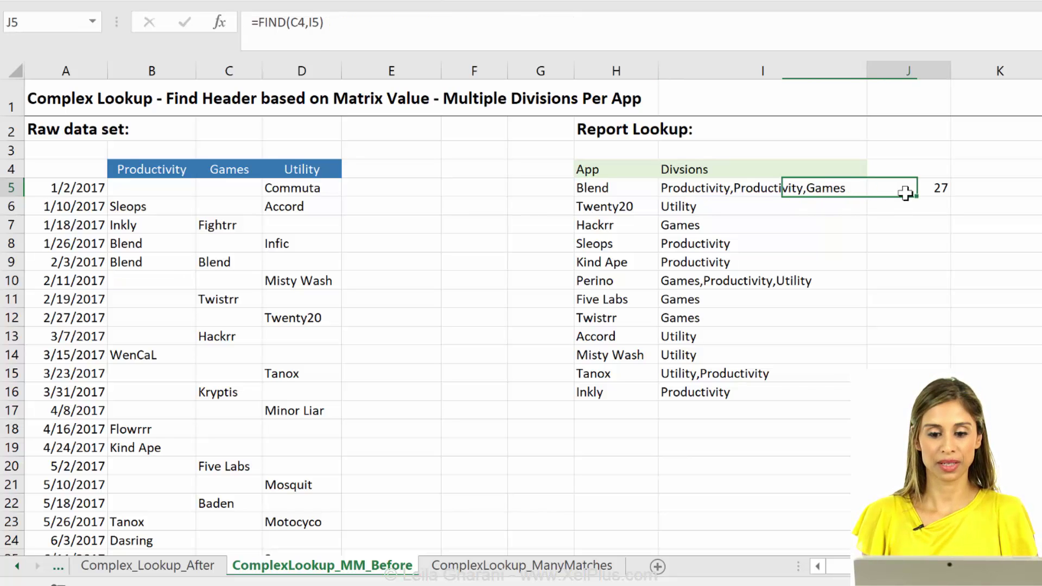
pyautogui.click(544, 31)
pyautogui.moveTo(232, 178); pyautogui.dragTo(302, 178)
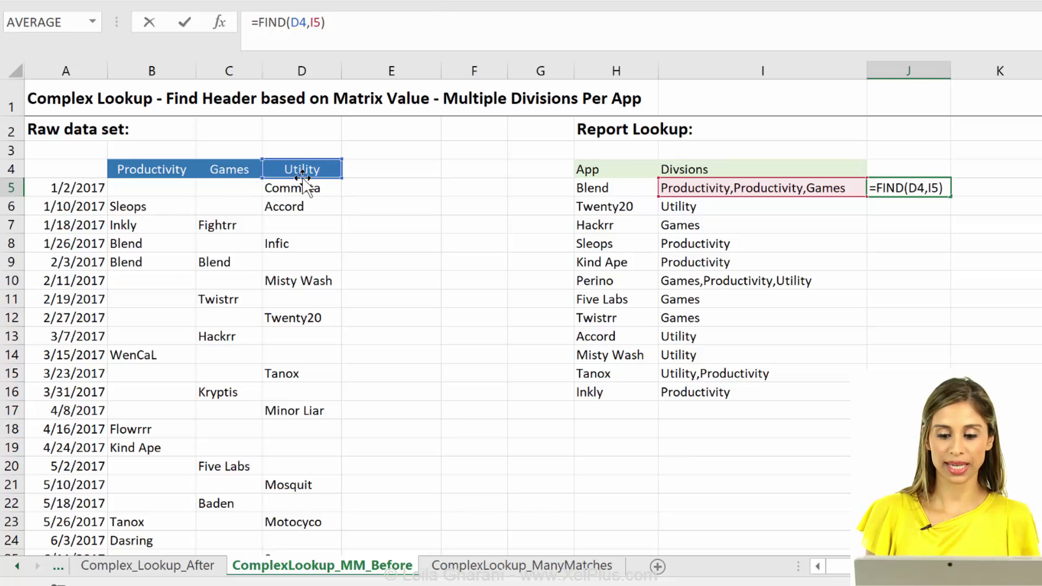
pyautogui.hotkey('ctrl', 'Return')
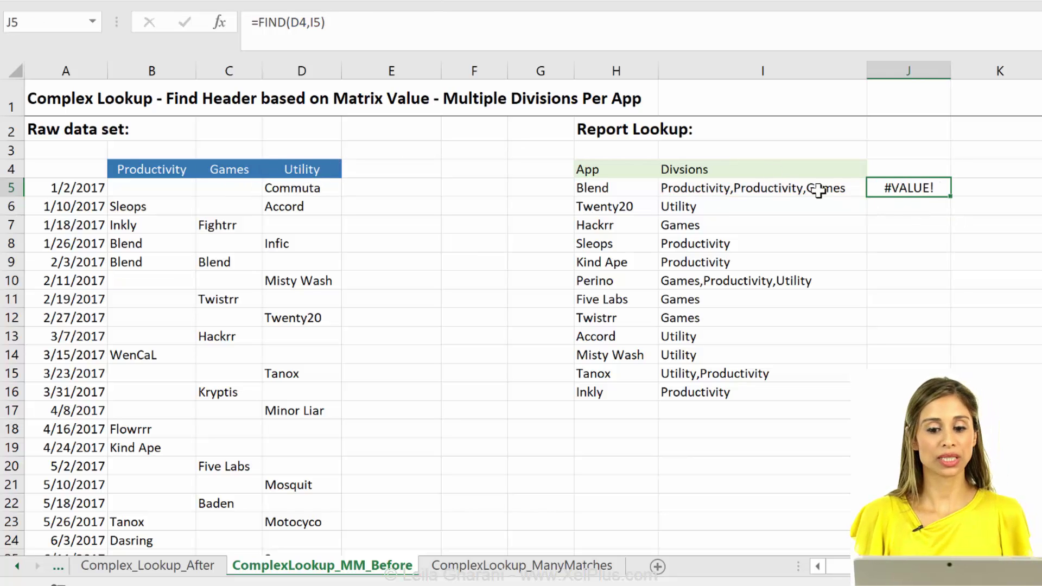
# - Compare J5's #VALUE! result against I5's division-list formula
pyautogui.click(337, 28)
pyautogui.press('Escape')
pyautogui.click(787, 191)
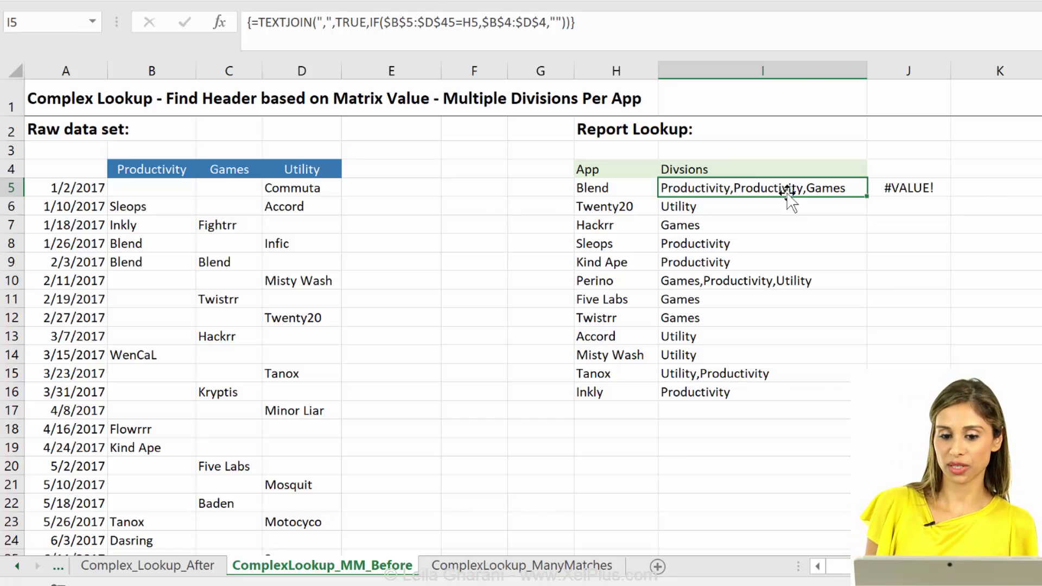
pyautogui.click(890, 185)
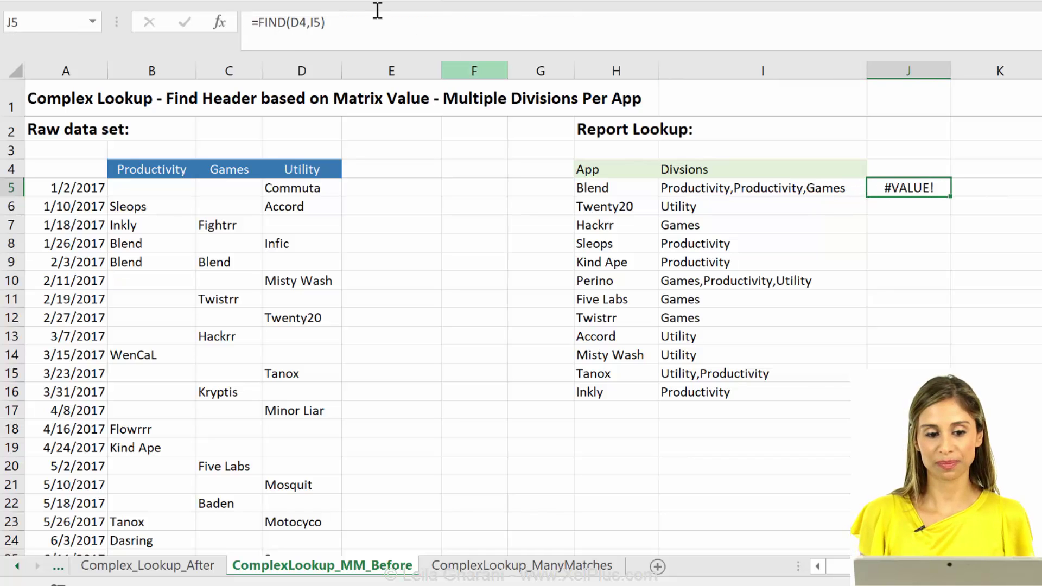
pyautogui.click(339, 24)
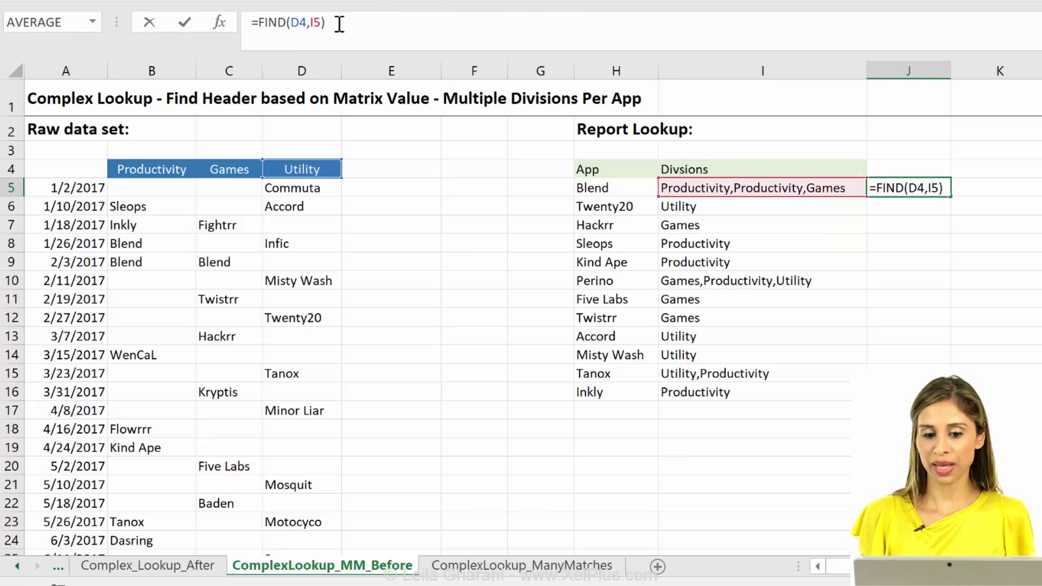
# - Turn J5 into the array formula {=FIND(B4:D4,I5)} searching all three headers, showing 1
pyautogui.click(309, 22)
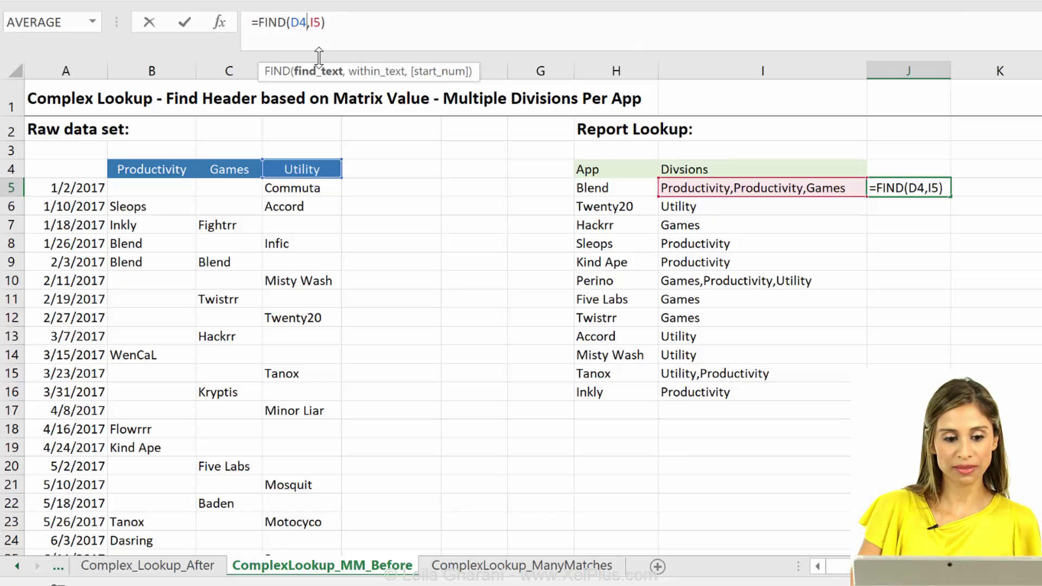
pyautogui.press('BackSpace')
pyautogui.press('BackSpace')
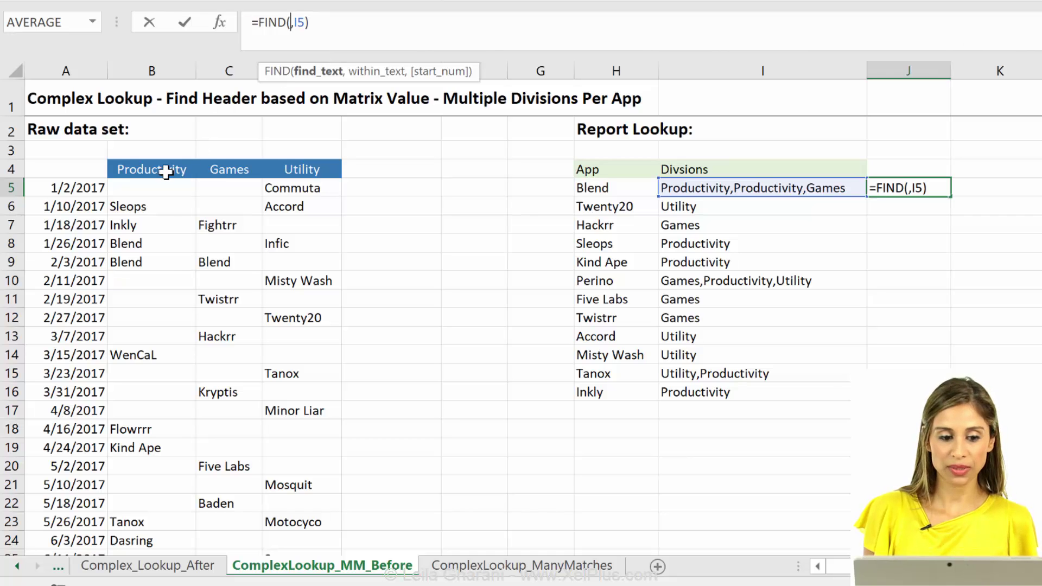
pyautogui.moveTo(165, 171); pyautogui.dragTo(304, 169)
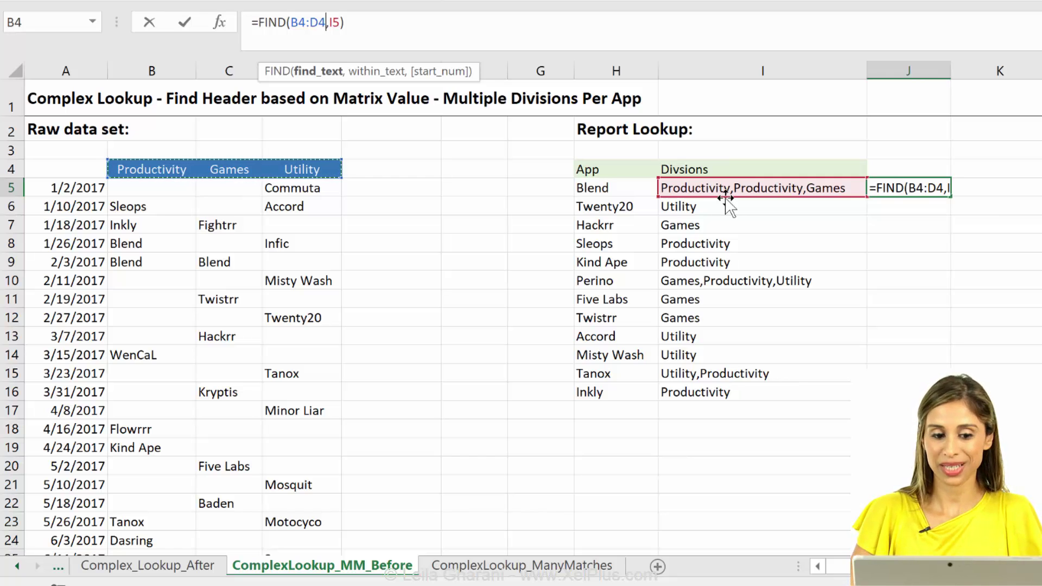
pyautogui.hotkey('ctrl', 'shift', 'Return')
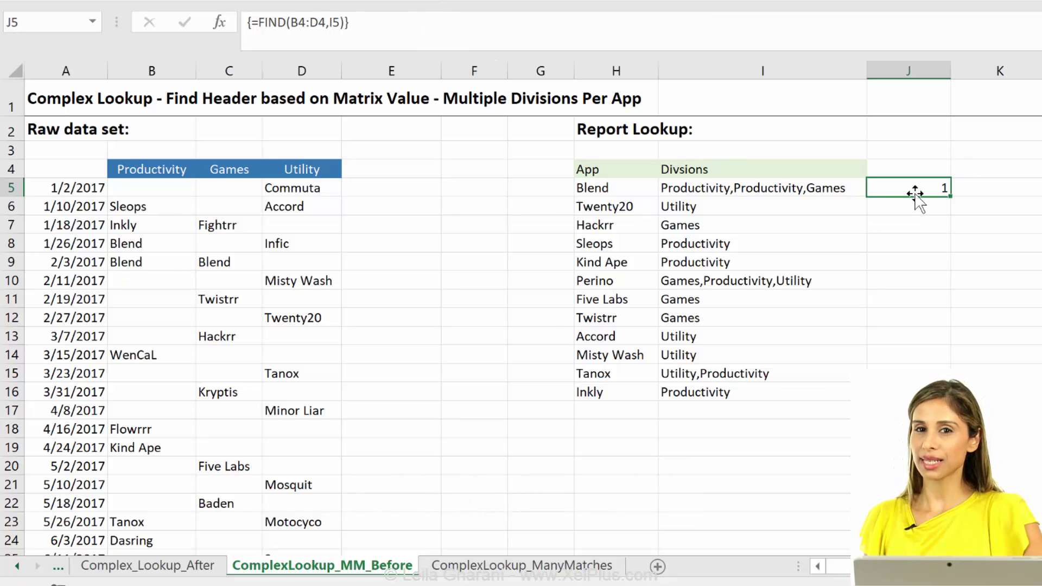
pyautogui.click(363, 28)
pyautogui.hotkey('shift', 'Home')
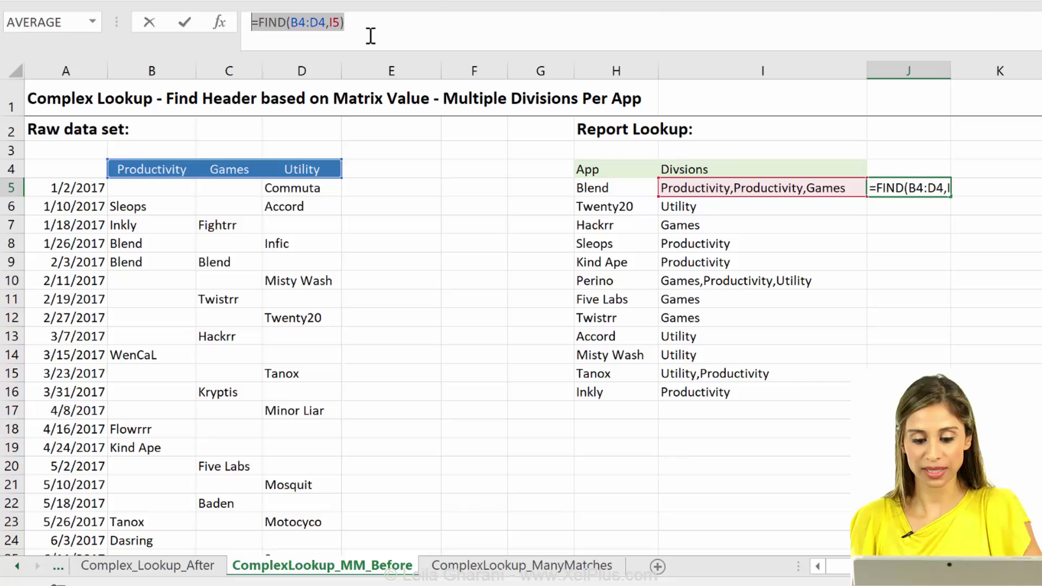
pyautogui.press('F9')
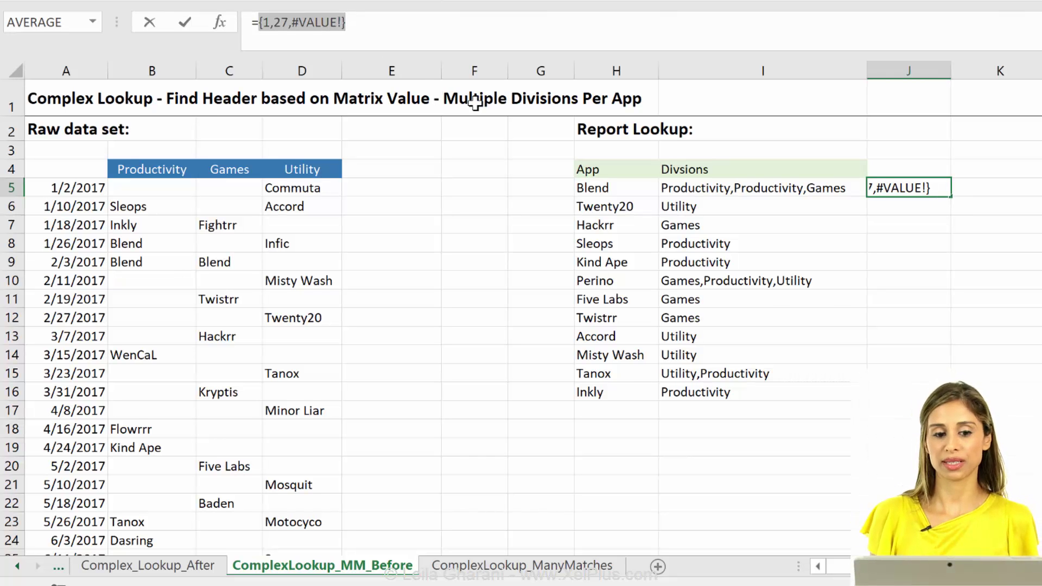
pyautogui.click(286, 24)
pyautogui.moveTo(286, 25); pyautogui.dragTo(279, 25)
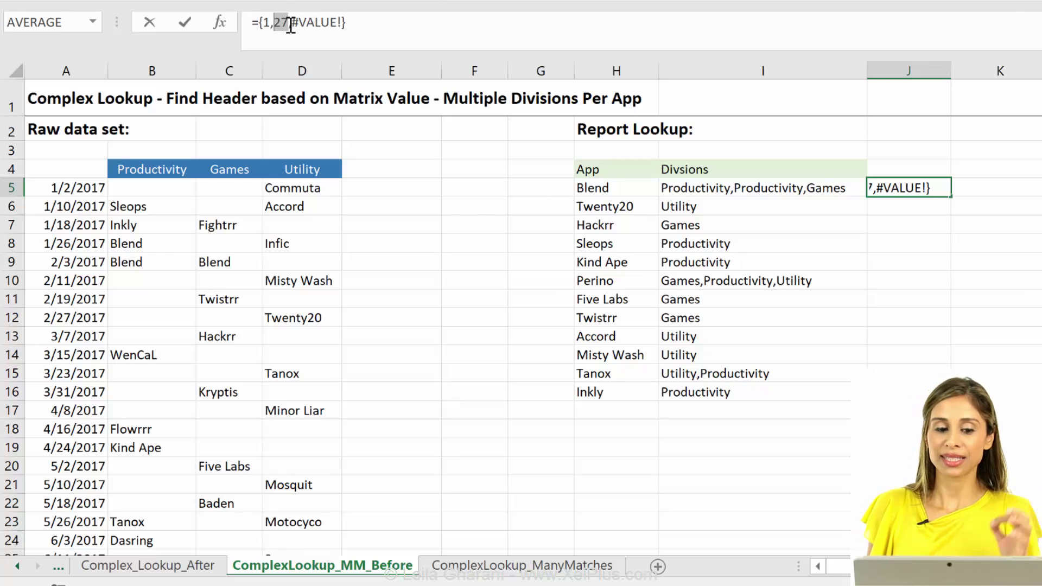
pyautogui.moveTo(289, 24); pyautogui.dragTo(283, 25)
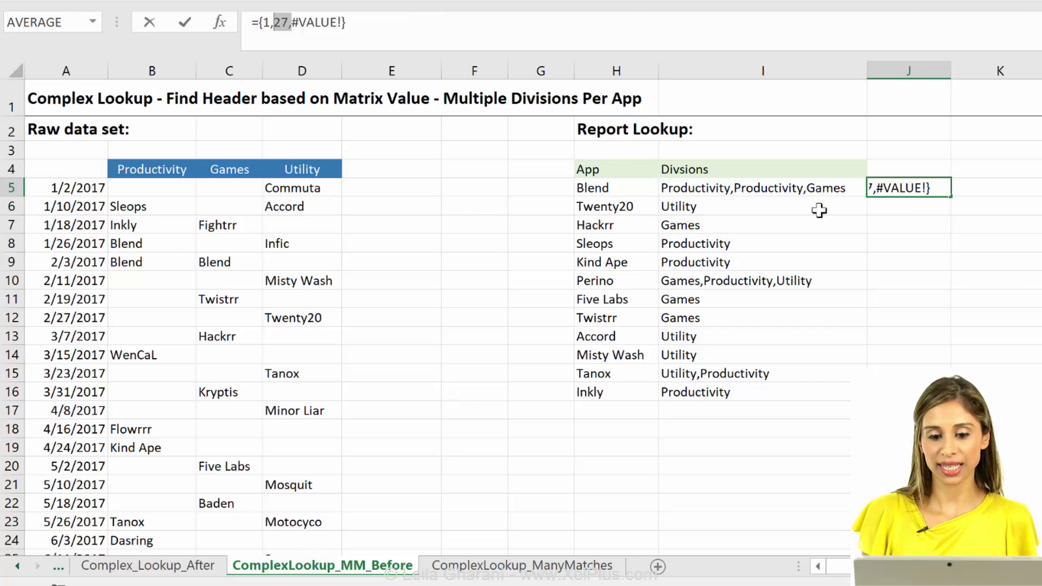
pyautogui.doubleClick(266, 22)
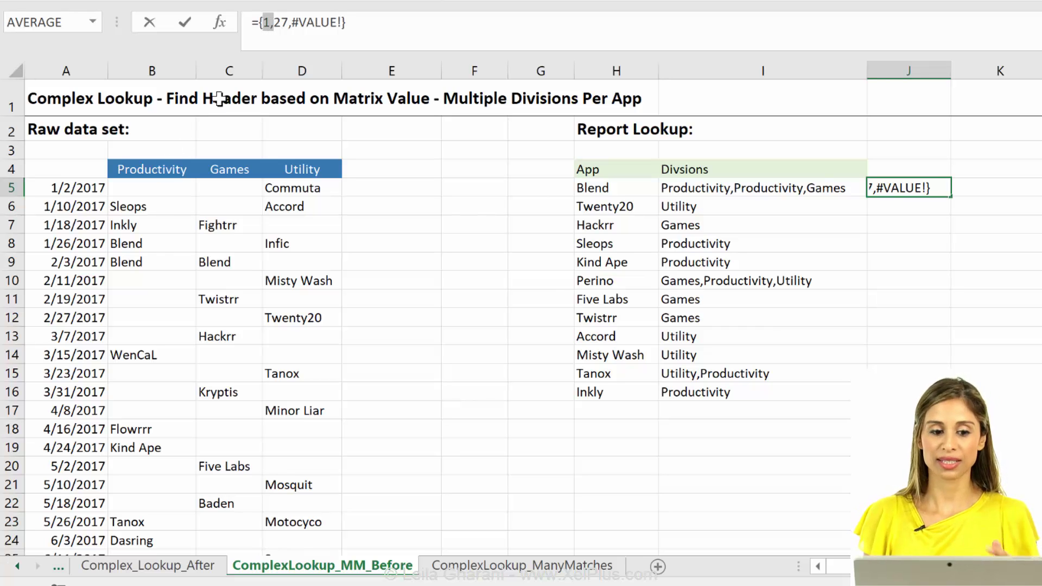
pyautogui.moveTo(273, 24); pyautogui.dragTo(287, 24)
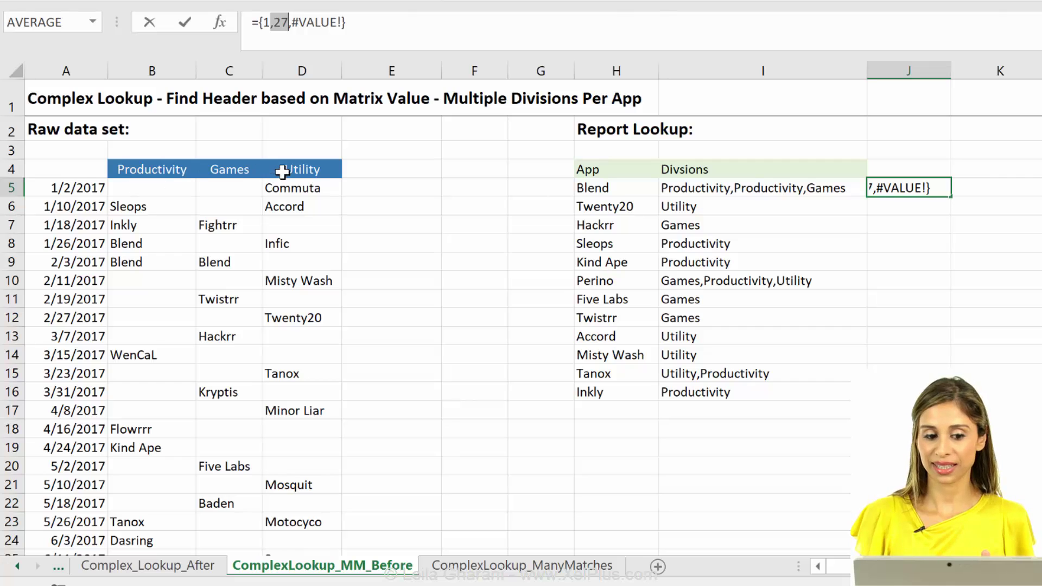
pyautogui.hotkey('ctrl', 'z')
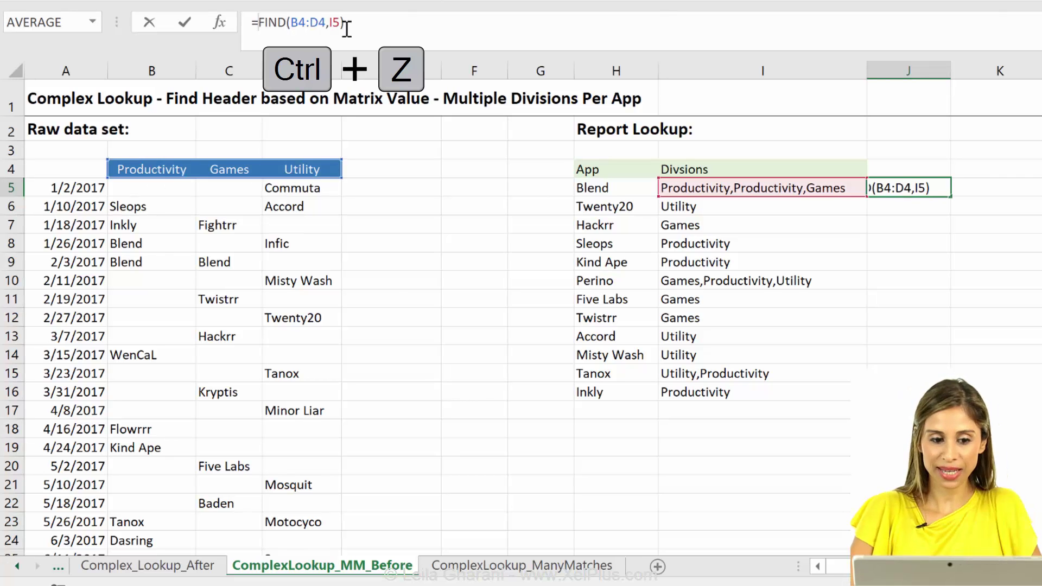
# - Wrap J5's FIND in IF(ISNUMBER(...)) with $B$4:$D$4 as the value if true
pyautogui.click(256, 23)
pyautogui.write('if')
pyautogui.write('(isnum')
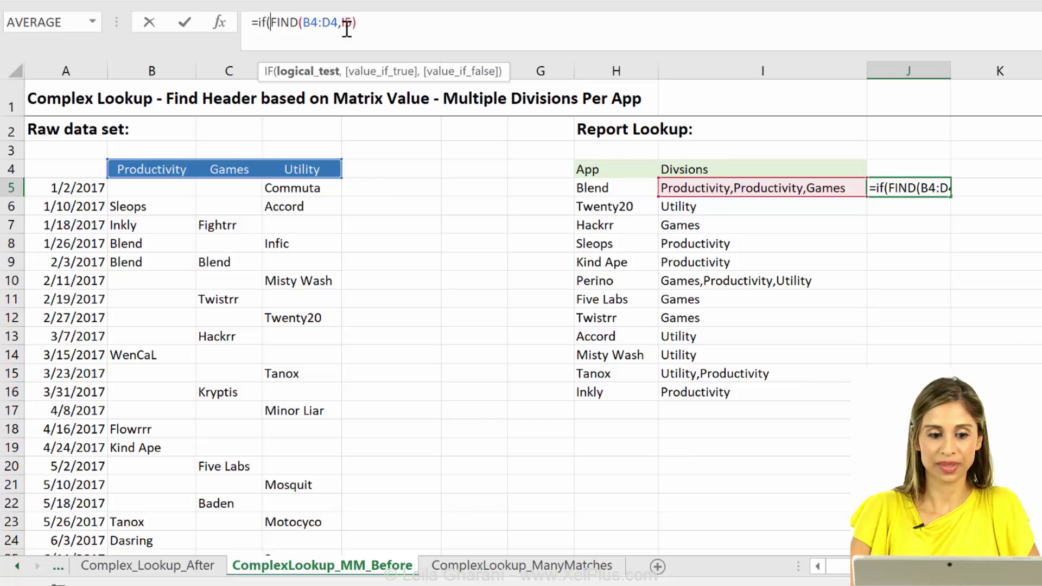
pyautogui.write('ber')
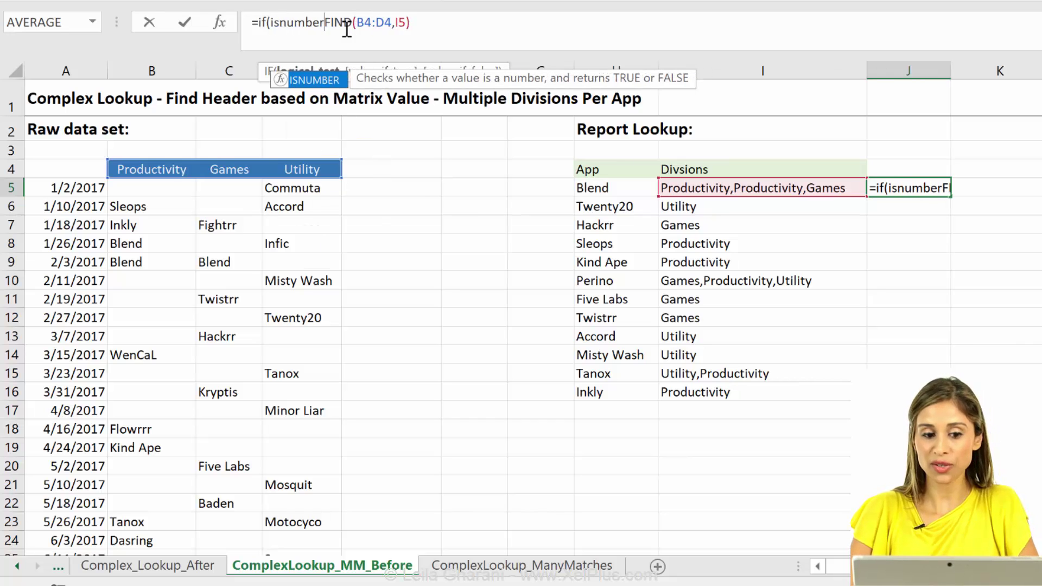
pyautogui.write('(')
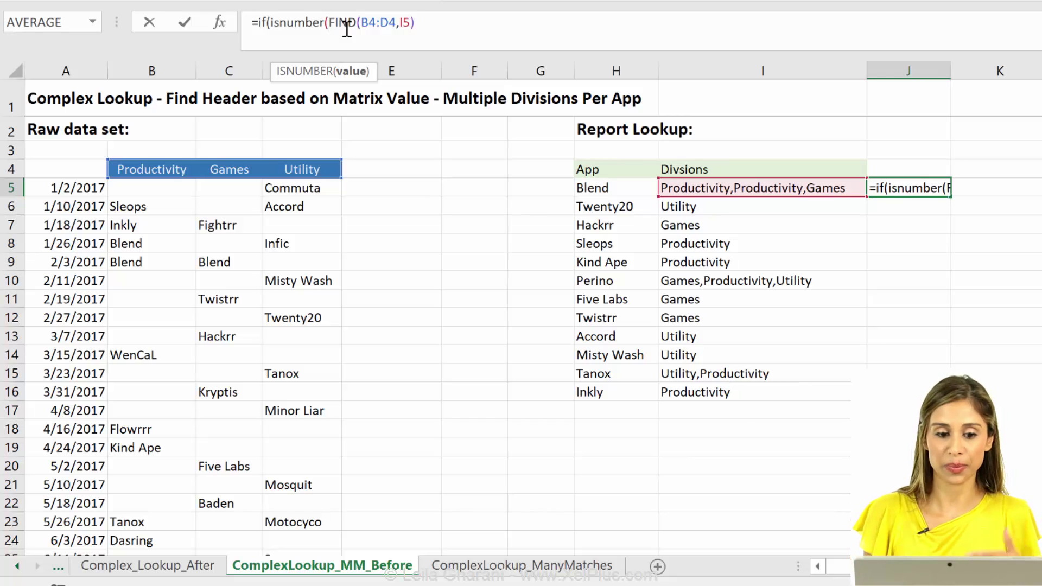
pyautogui.click(426, 23)
pyautogui.write(')')
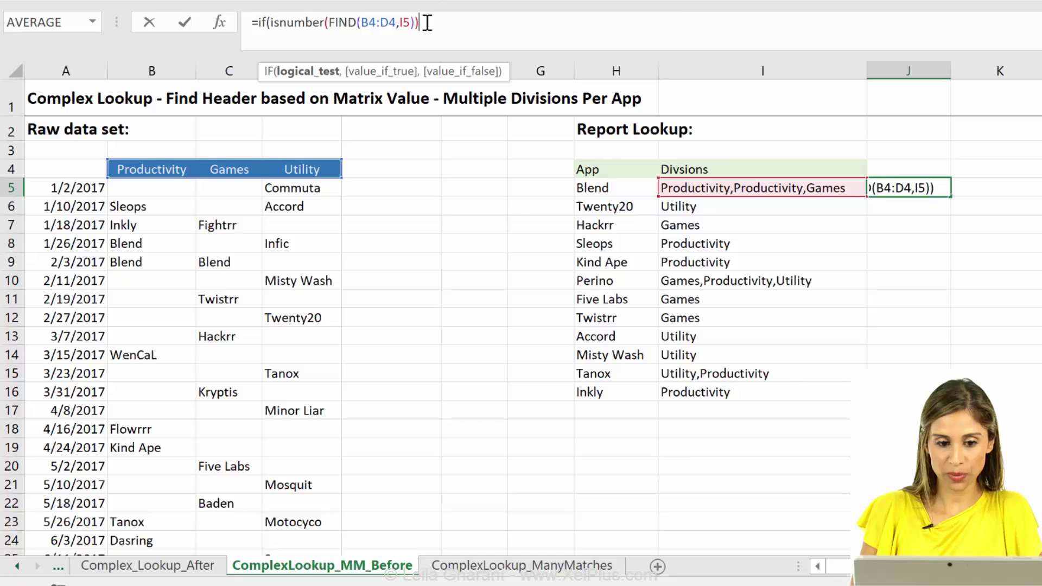
pyautogui.write(',')
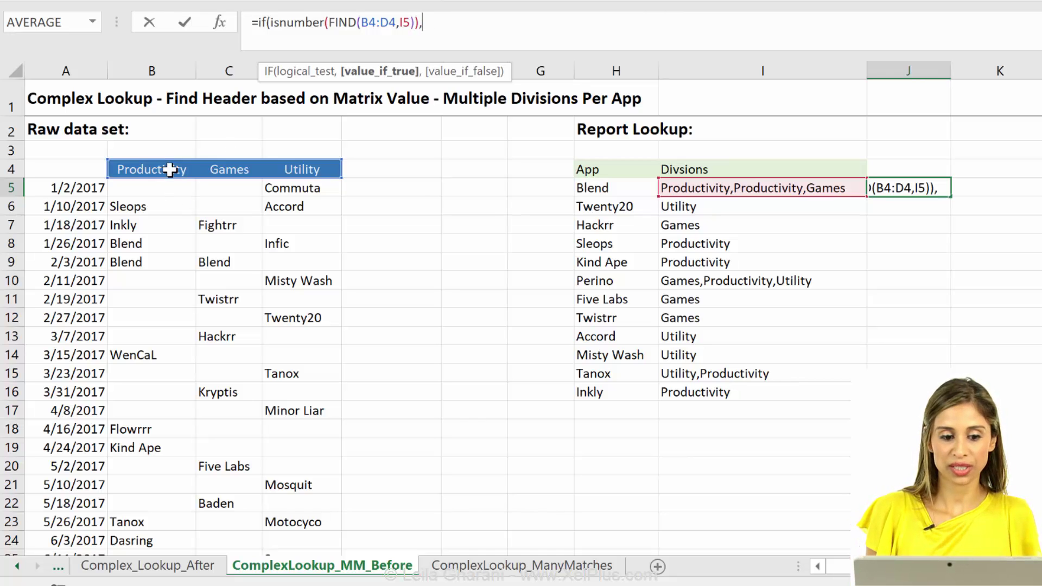
pyautogui.moveTo(170, 170); pyautogui.dragTo(318, 175)
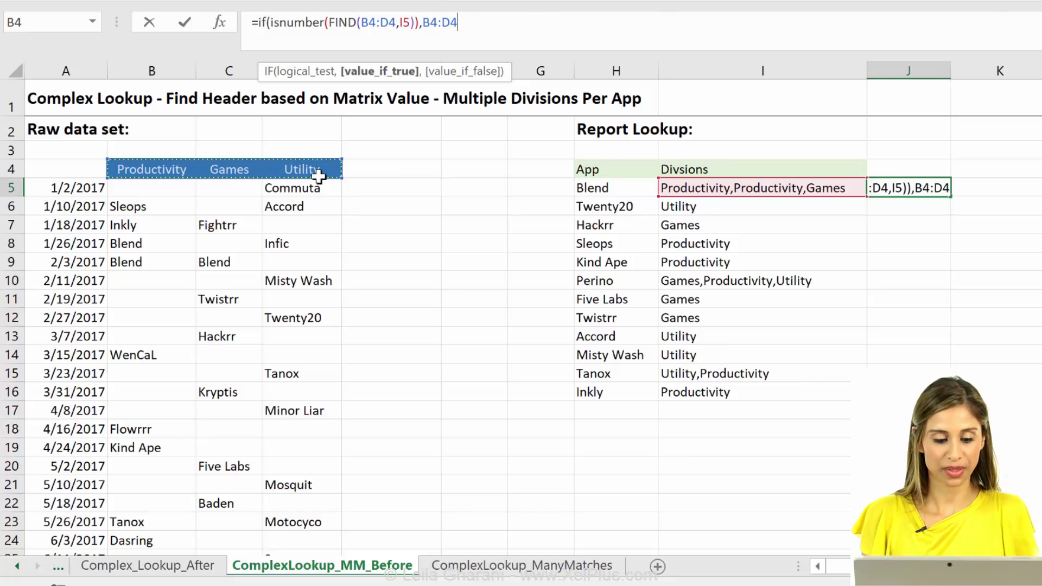
pyautogui.press('F4')
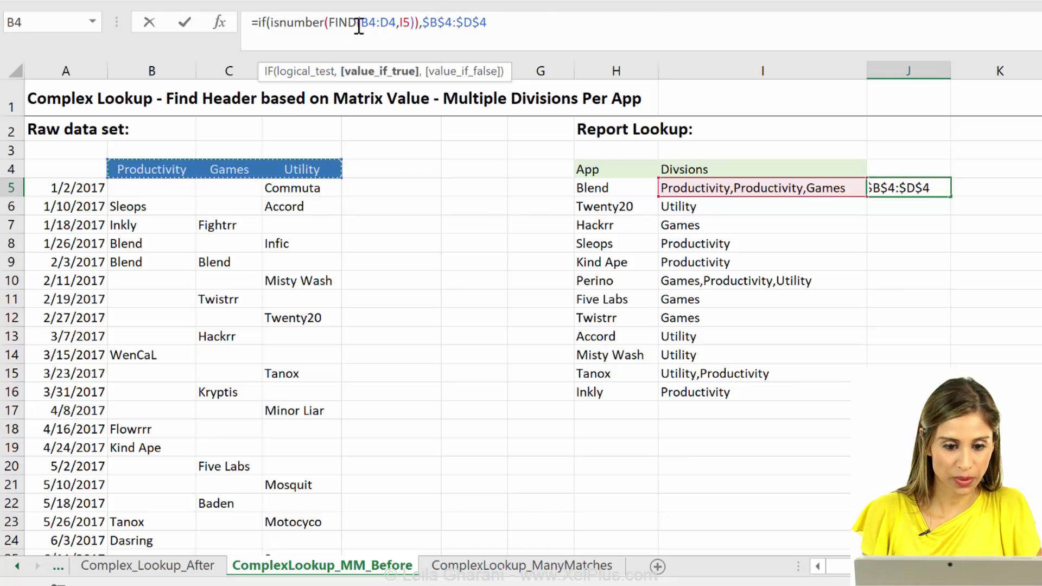
# - Make the FIND range $B$4:$D$4, add a blank "" else value, and commit as an array formula
pyautogui.moveTo(369, 23); pyautogui.dragTo(391, 24)
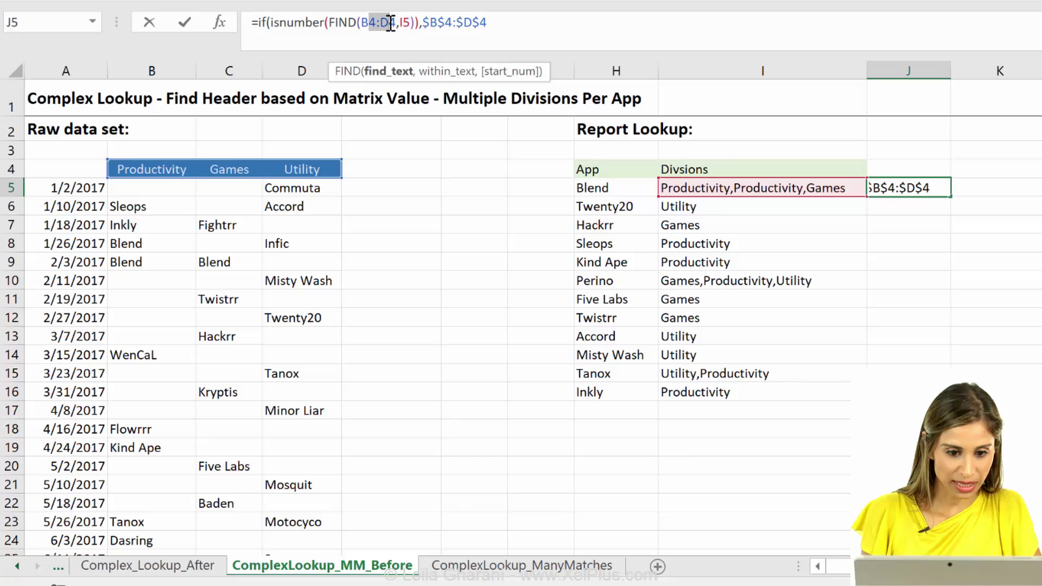
pyautogui.press('F4')
pyautogui.click(517, 23)
pyautogui.write(',')
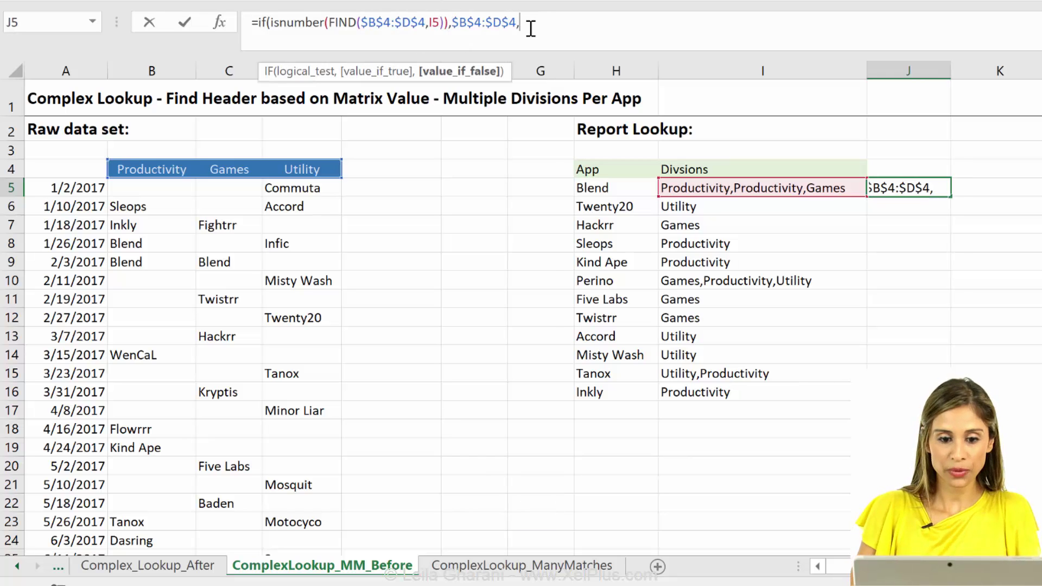
pyautogui.write('""')
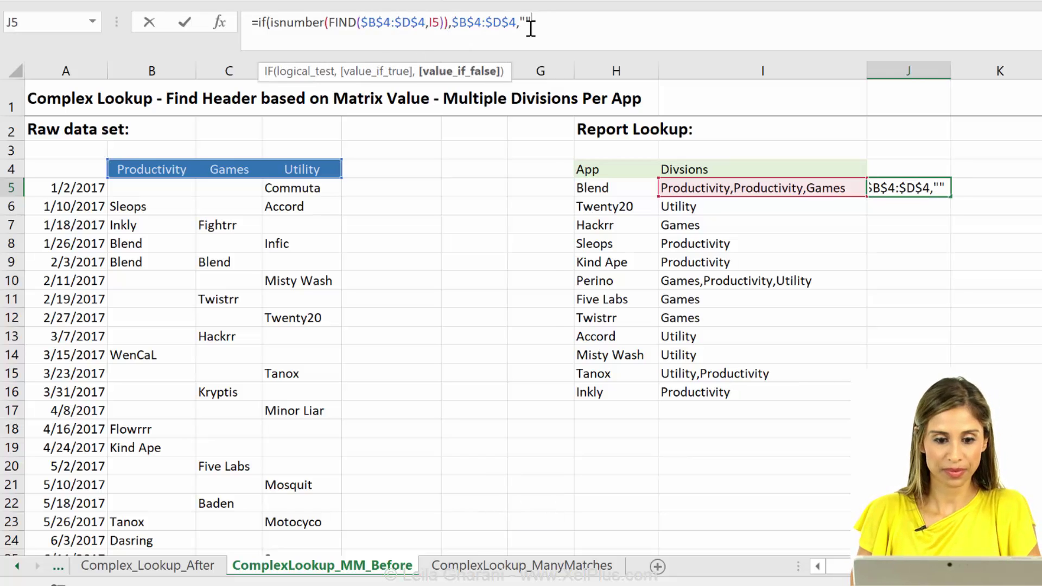
pyautogui.write(')')
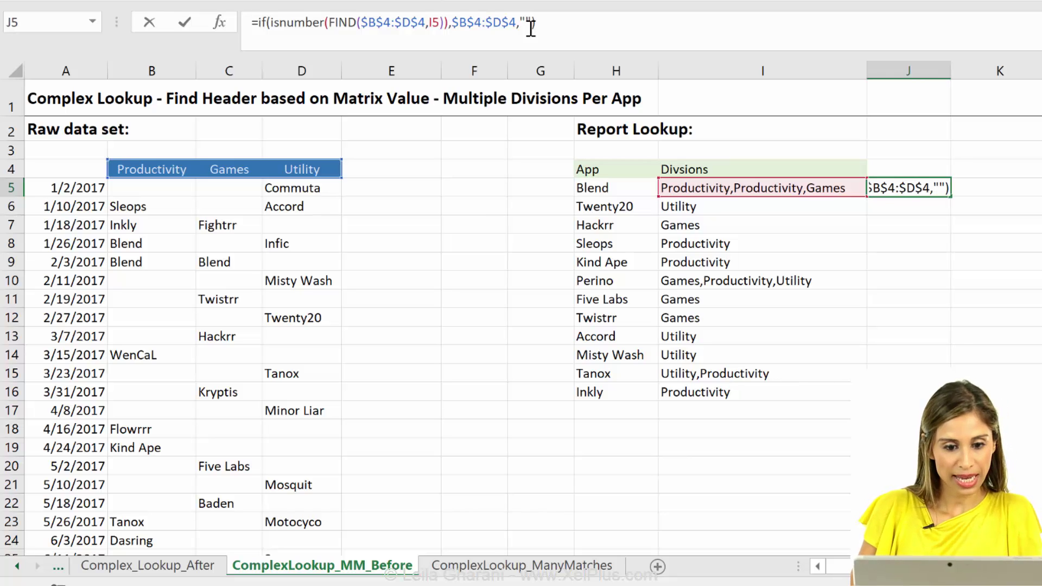
pyautogui.hotkey('ctrl', 'shift', 'Return')
pyautogui.moveTo(545, 22); pyautogui.dragTo(258, 6)
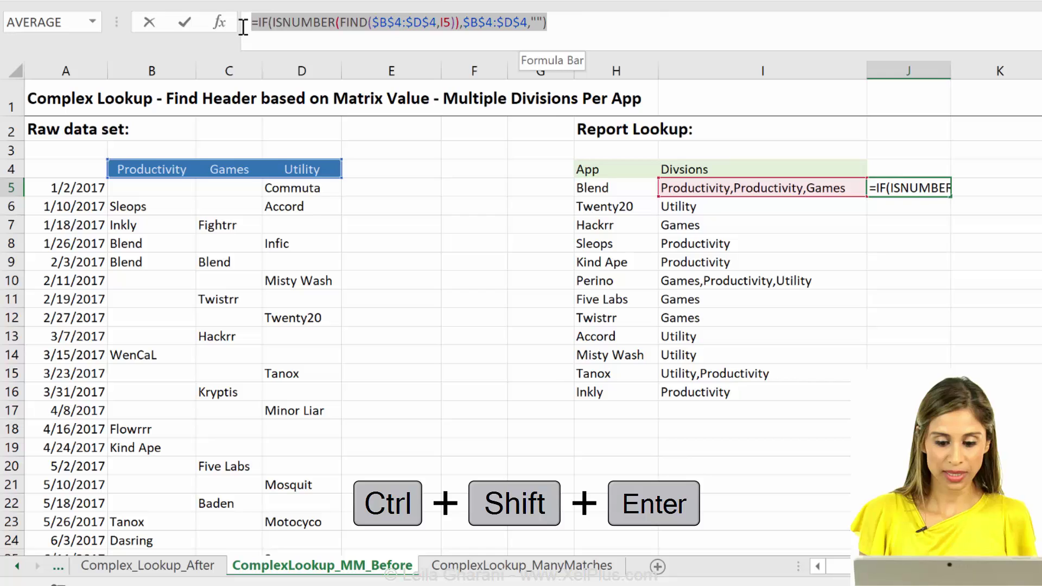
pyautogui.press('F9')
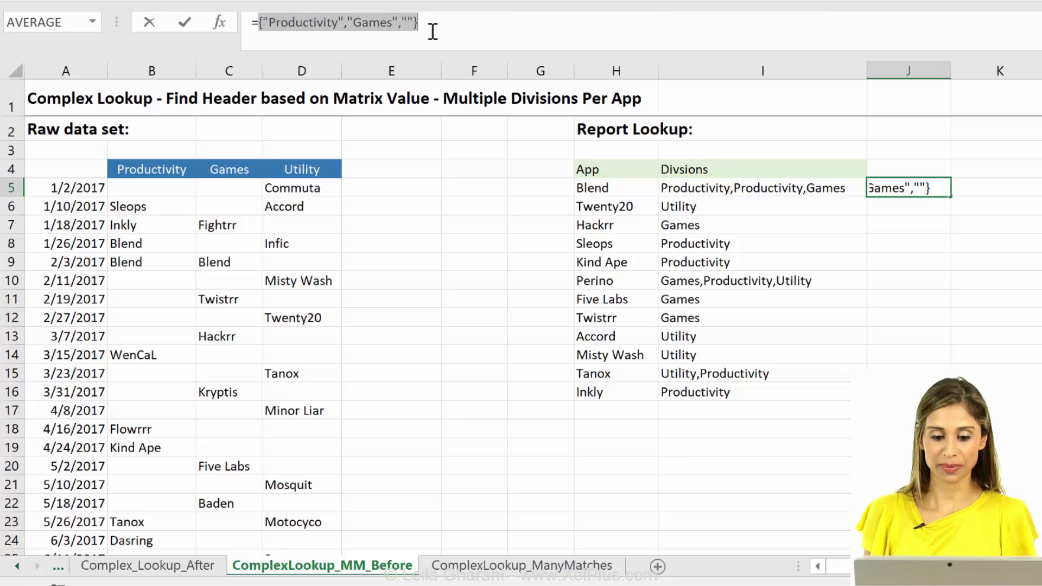
pyautogui.hotkey('ctrl', 'z')
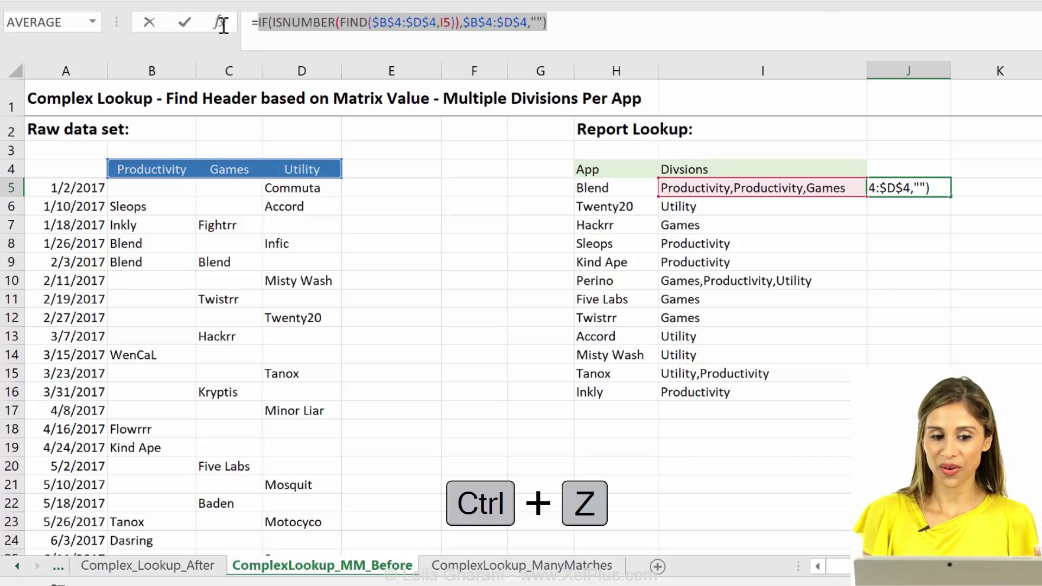
# - Wrap J5's formula in TEXTJOIN(",",,...) as an array formula so it shows Productivity,Games
pyautogui.click(257, 22)
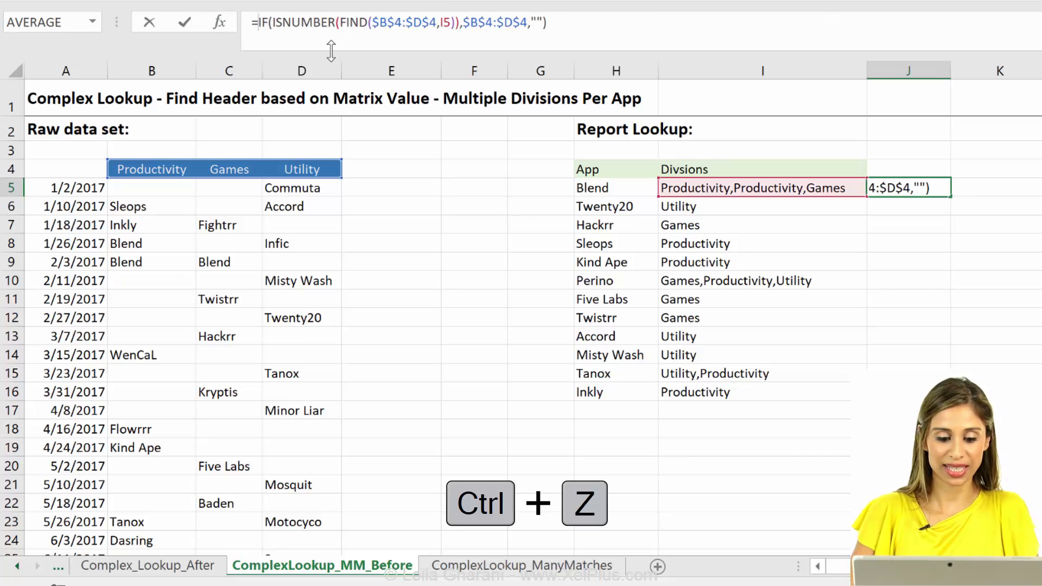
pyautogui.write('textjoin')
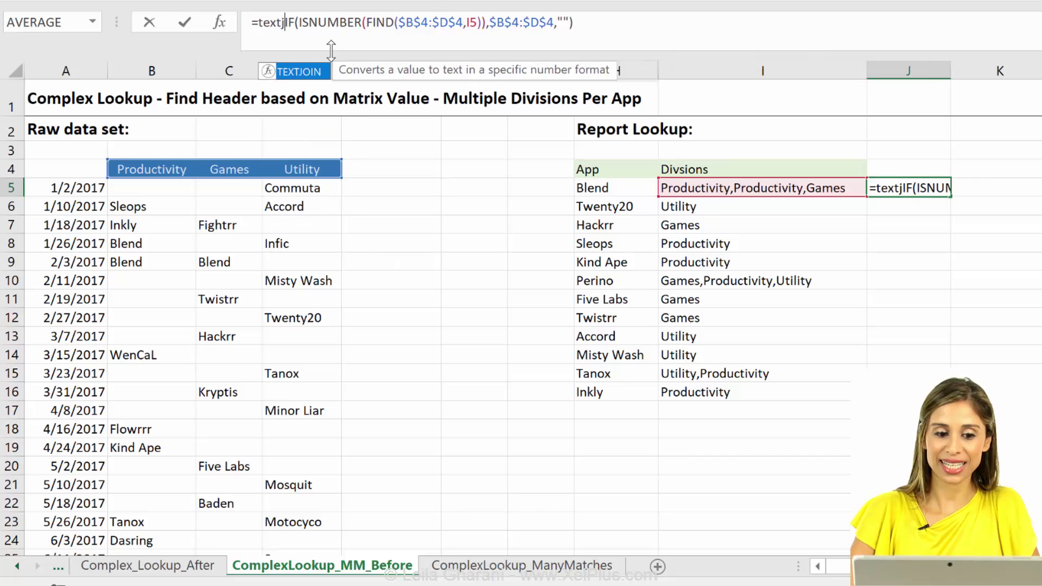
pyautogui.write('(')
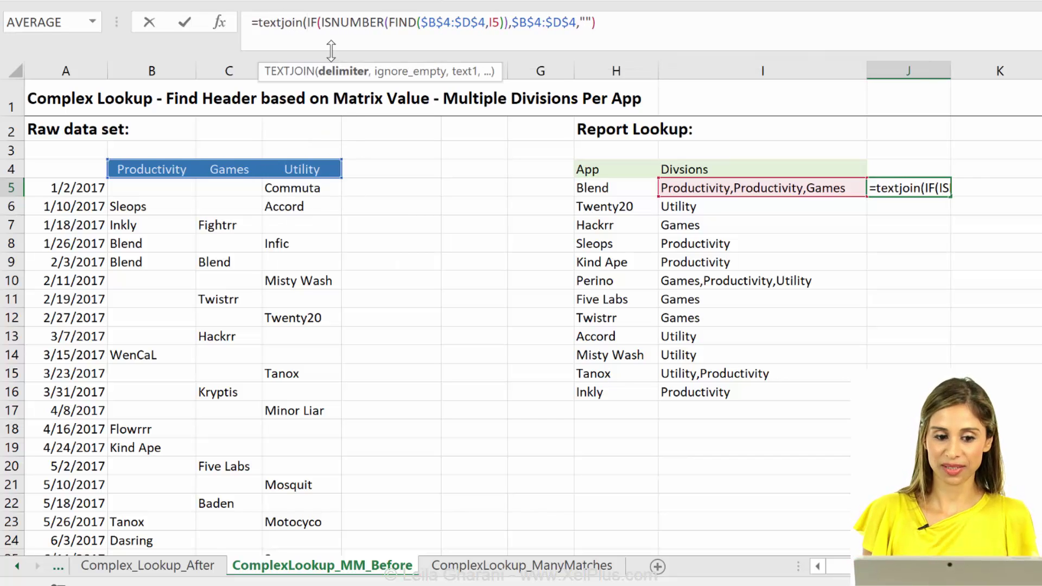
pyautogui.write('"')
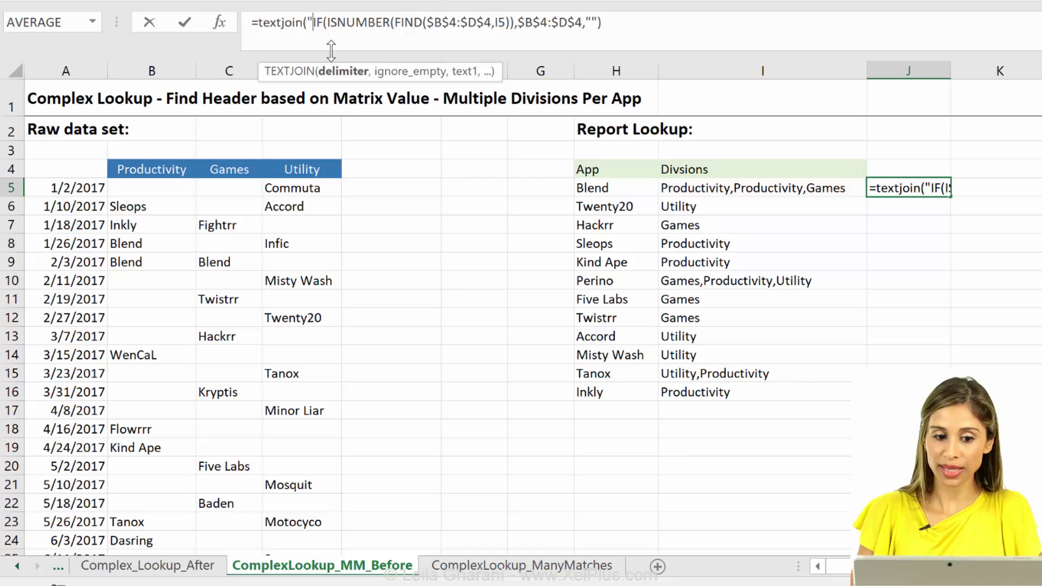
pyautogui.write(',"')
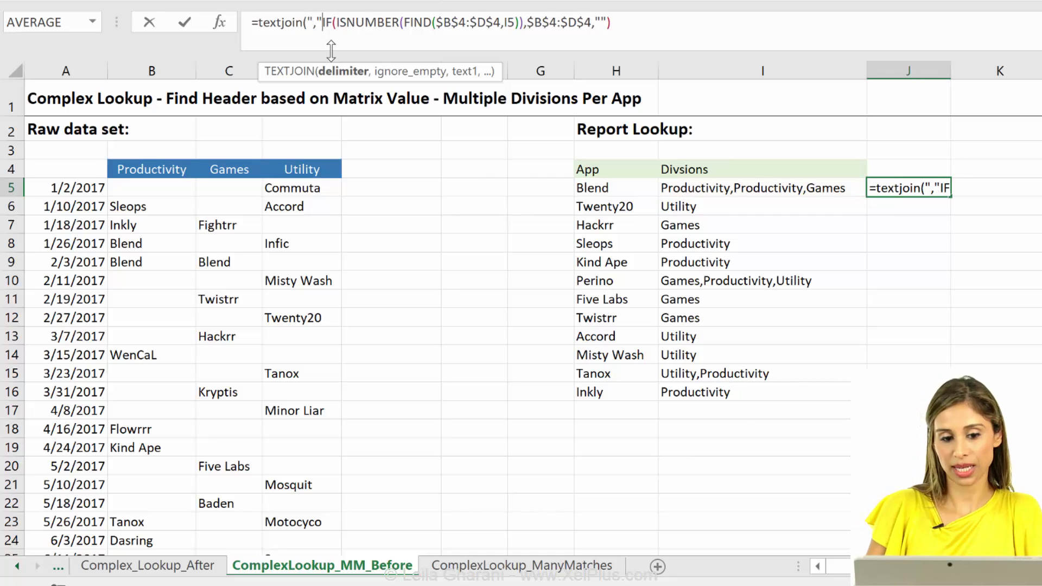
pyautogui.write(',')
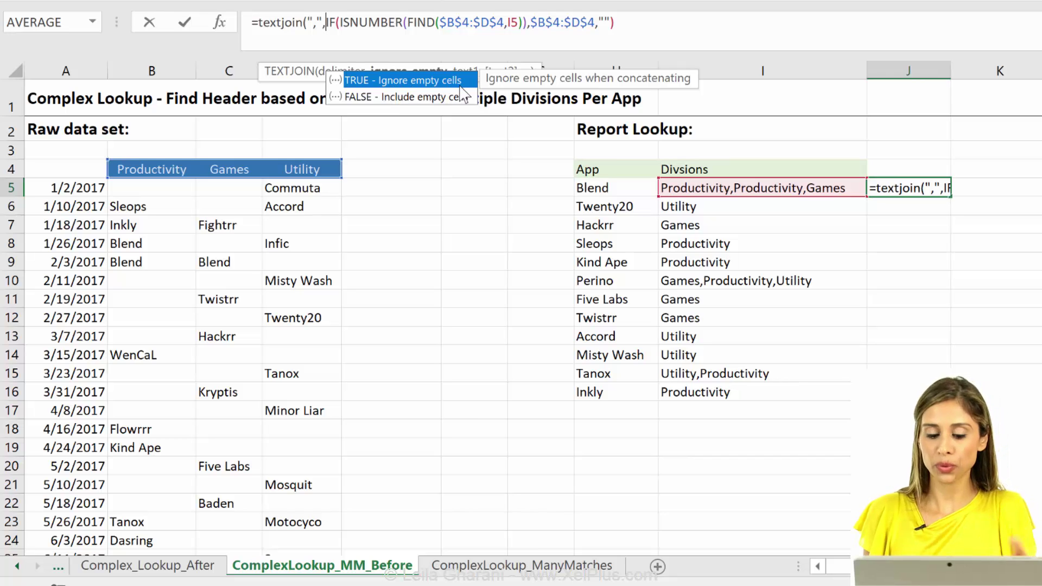
pyautogui.write(',')
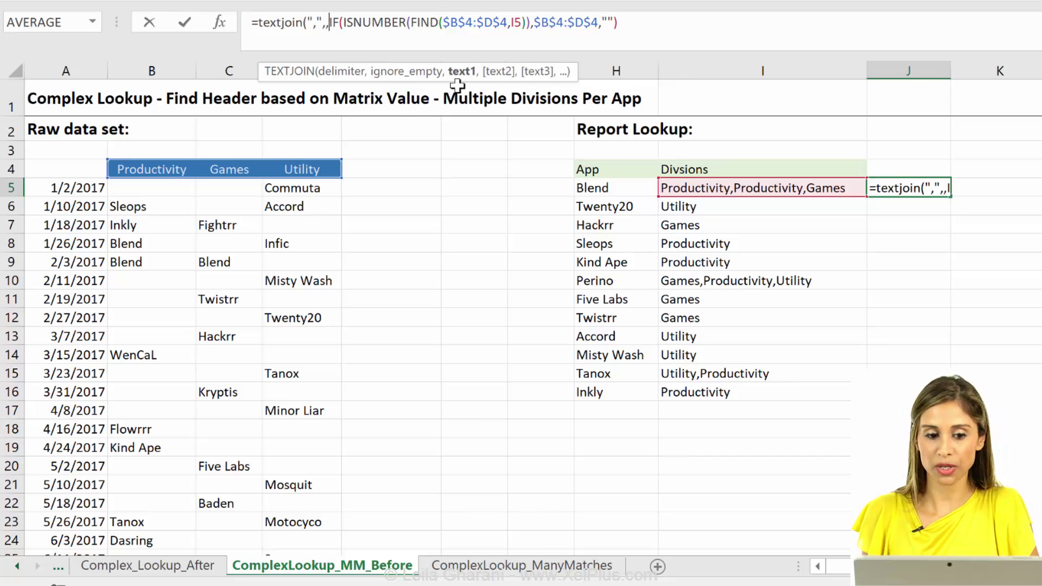
pyautogui.click(613, 22)
pyautogui.write('))')
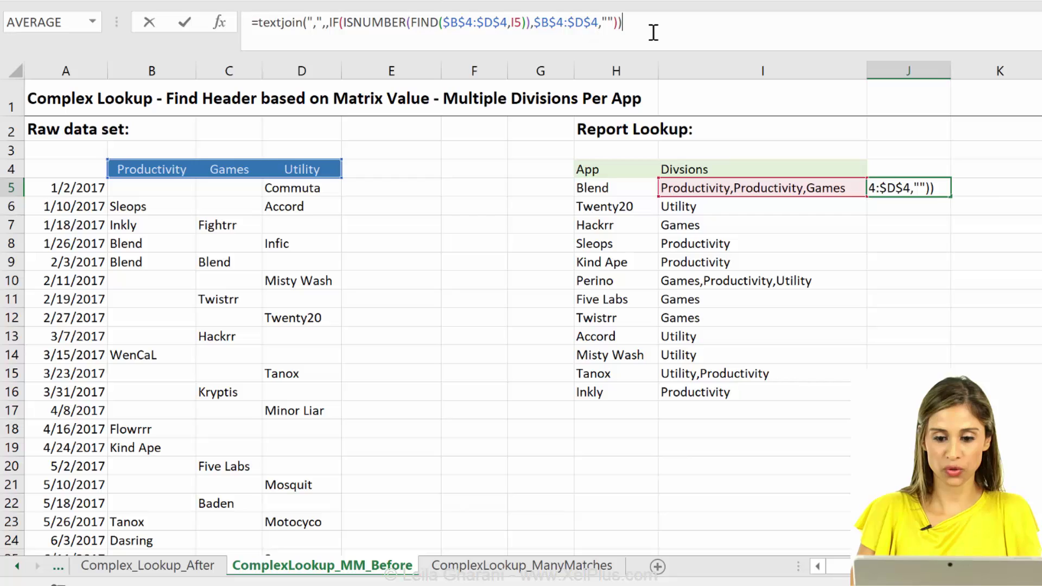
pyautogui.hotkey('ctrl', 'shift', 'Return')
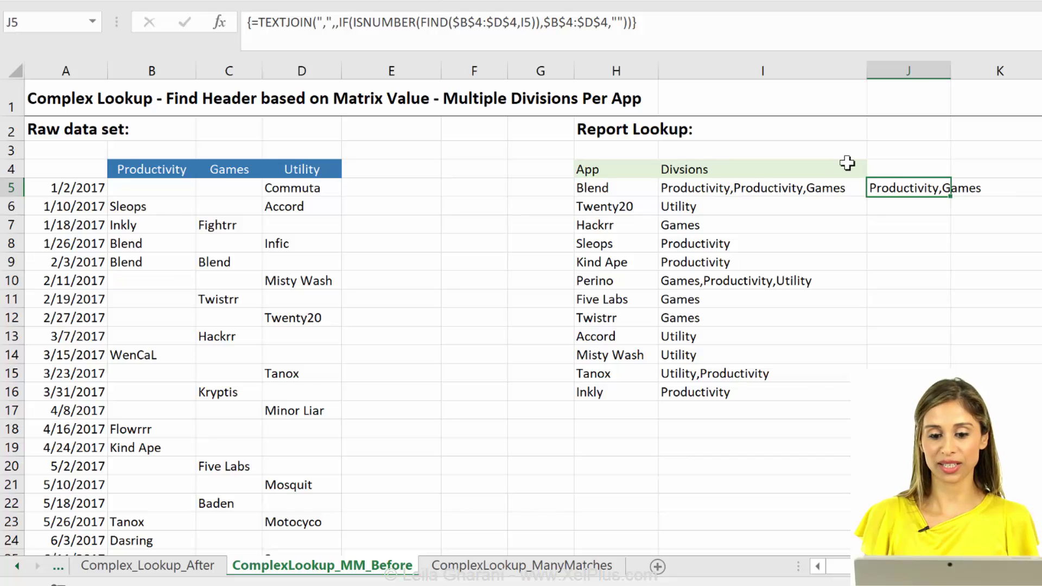
# - Copy the TEXTJOIN formula text from I5's formula bar without changing I5
pyautogui.click(700, 21)
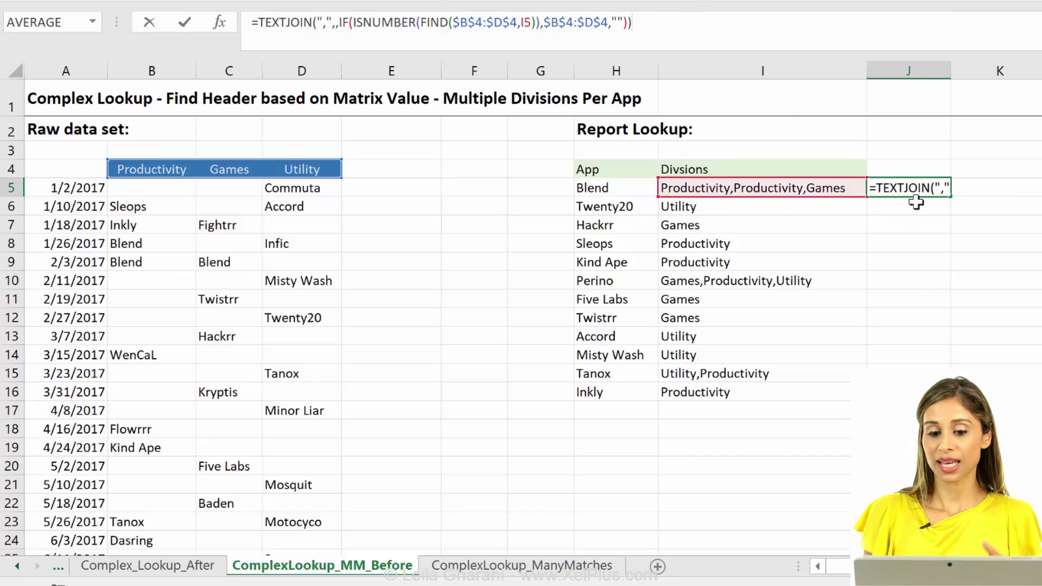
pyautogui.press('Escape')
pyautogui.click(774, 184)
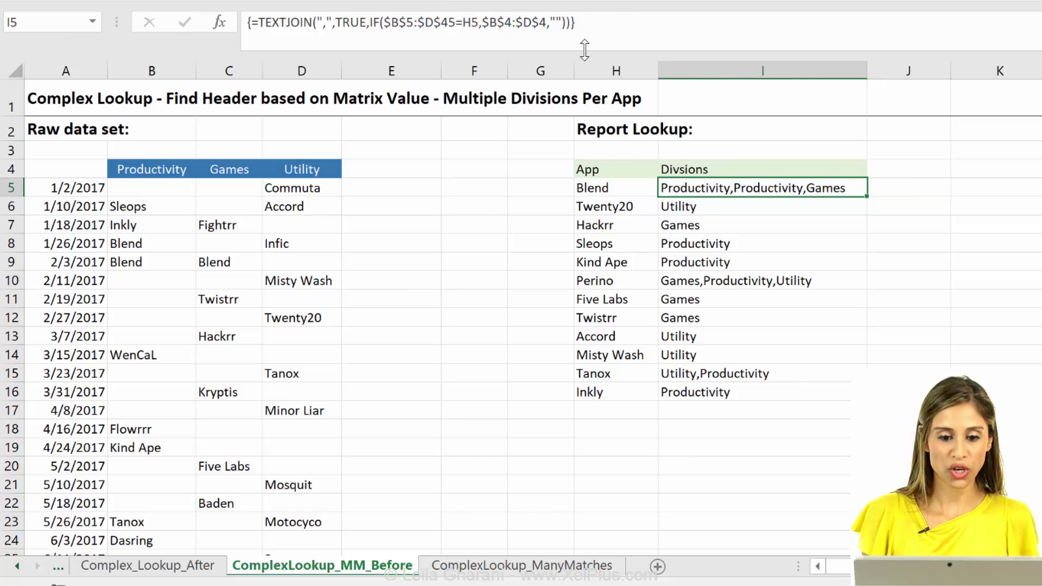
pyautogui.moveTo(588, 36); pyautogui.dragTo(262, 21)
pyautogui.hotkey('ctrl', 'c')
pyautogui.press('Escape')
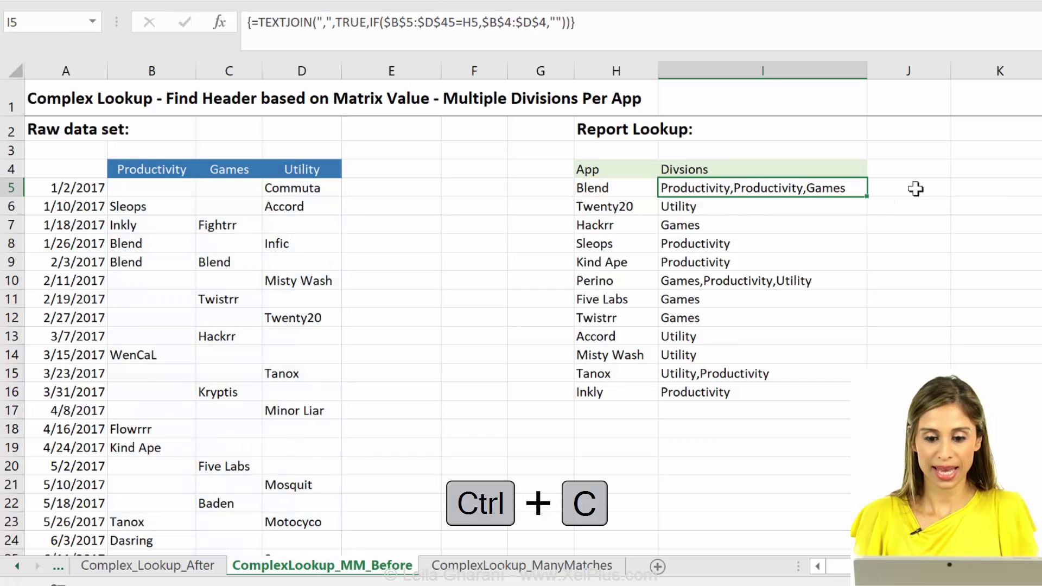
# - Paste it over the I5 reference in J5's formula and commit as an array formula
pyautogui.click(919, 187)
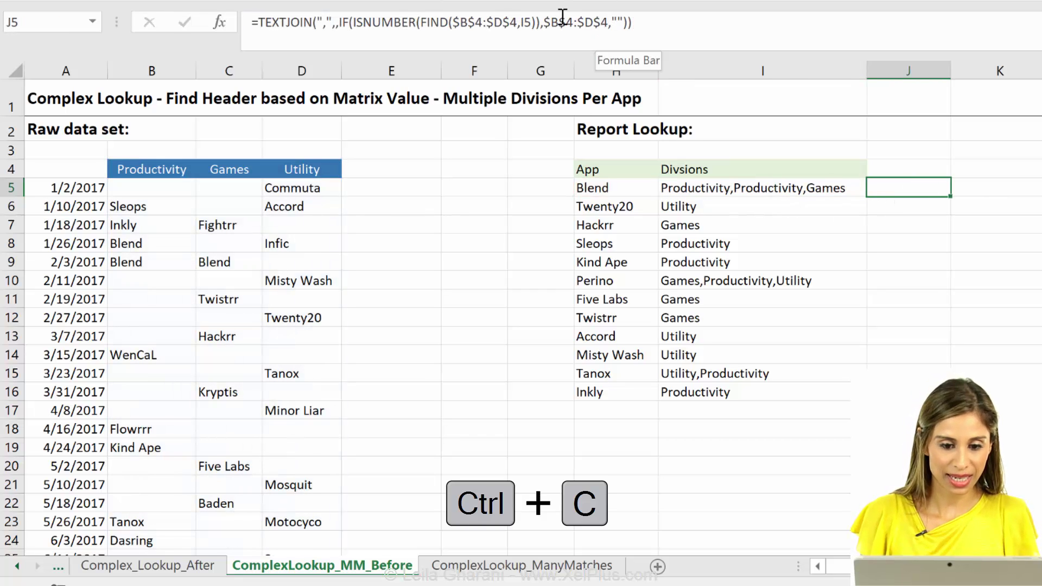
pyautogui.click(526, 22)
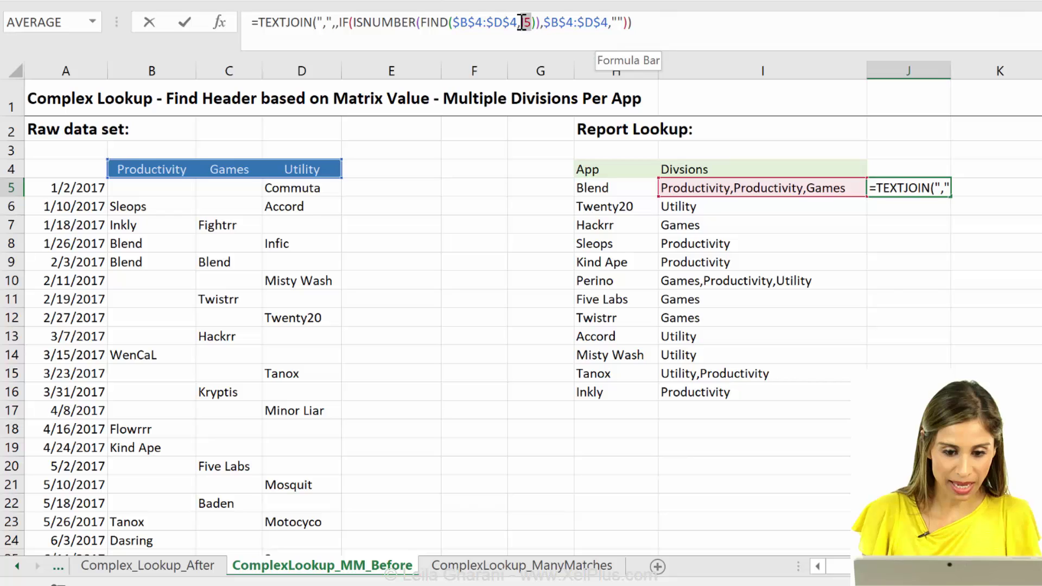
pyautogui.hotkey('ctrl', 'v')
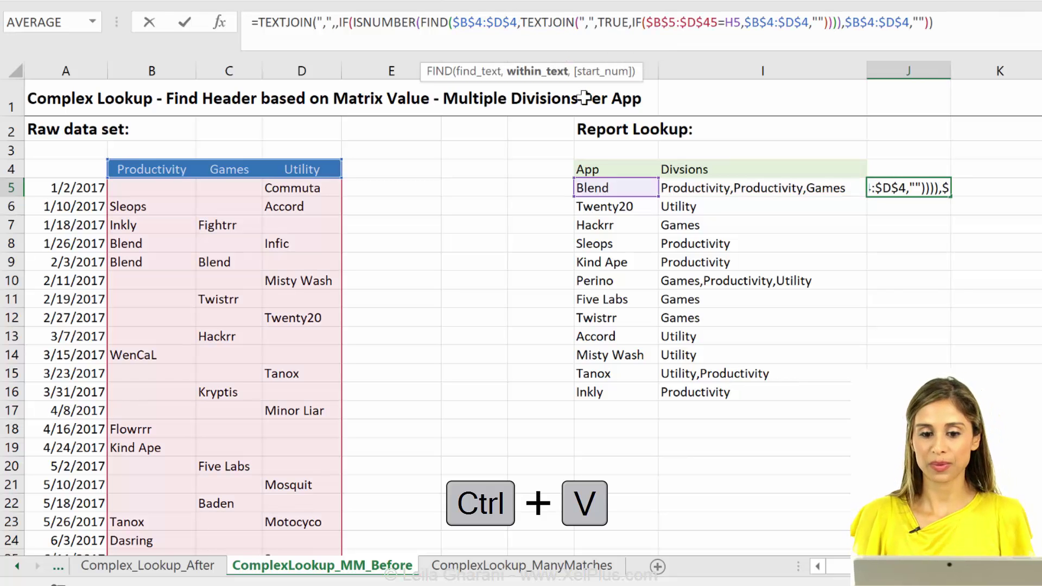
pyautogui.hotkey('ctrl', 'shift', 'Return')
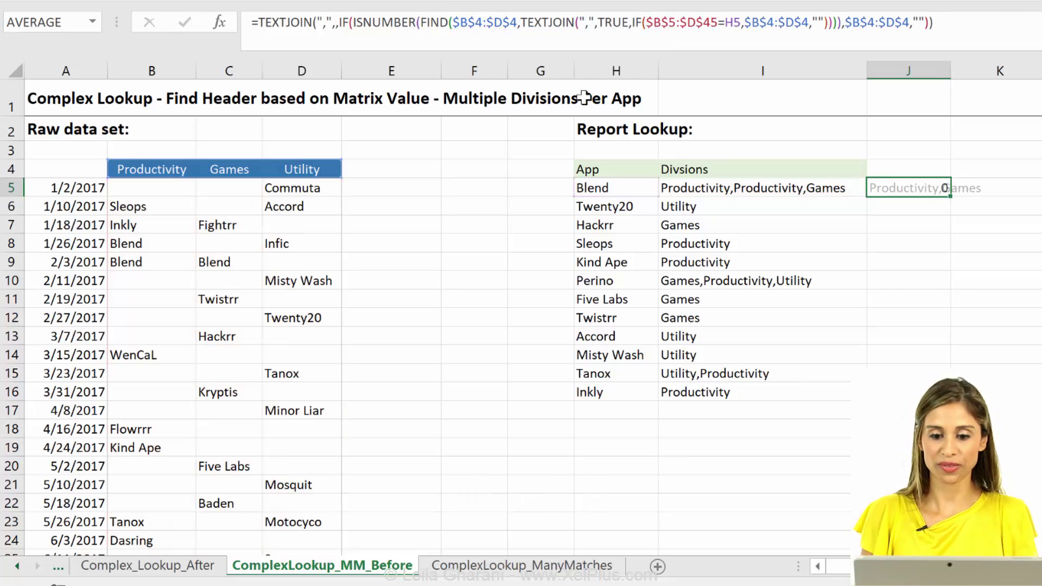
# - Fill J5's formula down to J16 and check the Perino result in J10
pyautogui.doubleClick(951, 196)
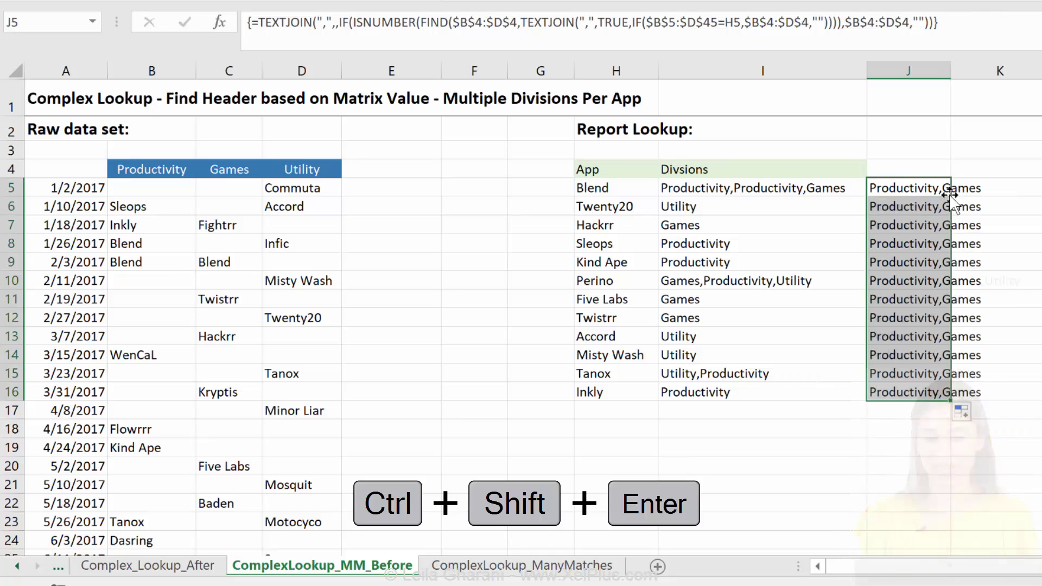
pyautogui.click(903, 273)
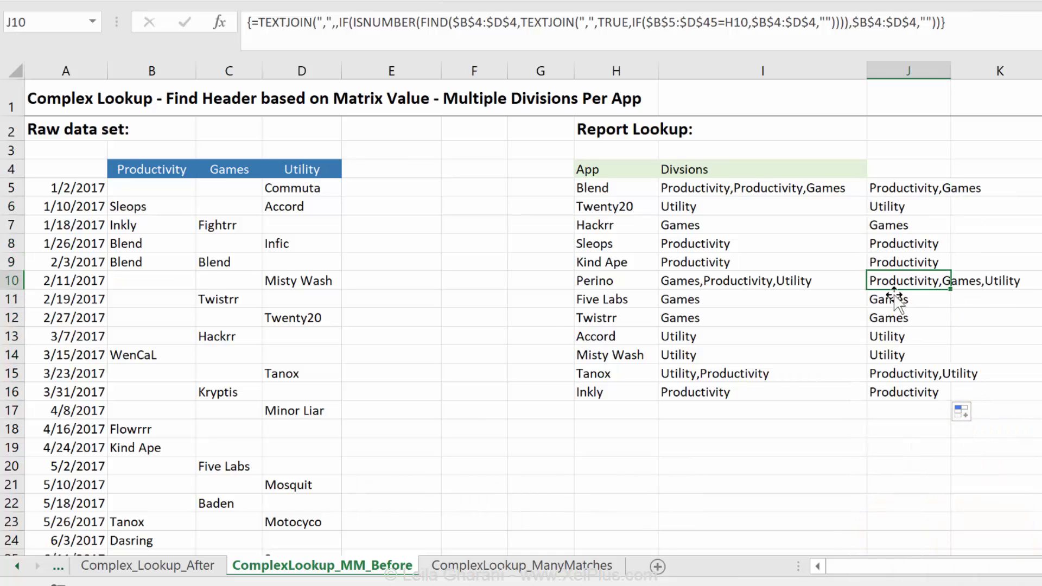
pyautogui.click(144, 263)
# - Enter Blend under Games in C10 and check J5 still shows Productivity,Games
pyautogui.click(236, 281)
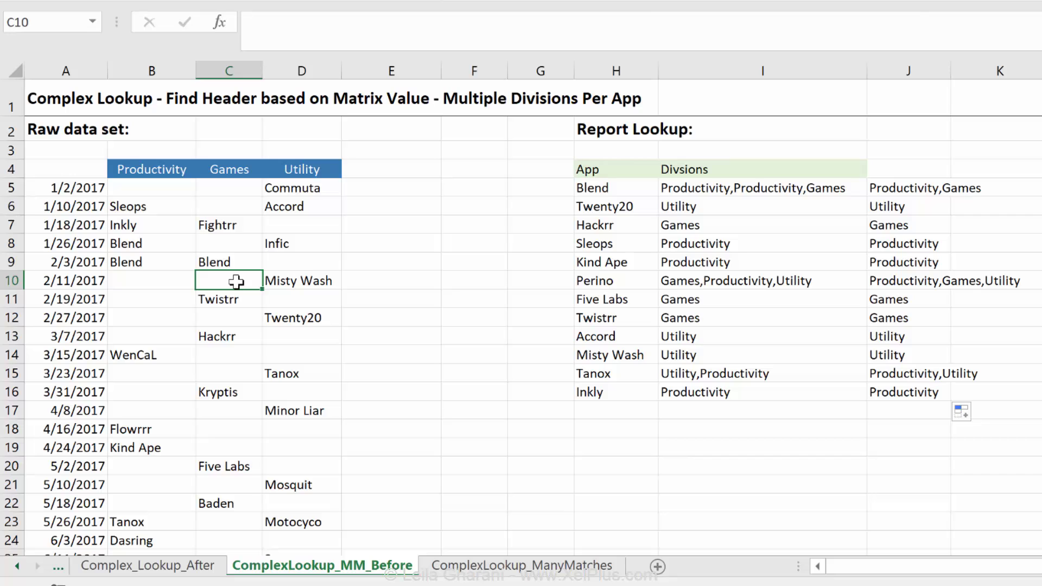
pyautogui.write('Blend')
pyautogui.click(879, 186)
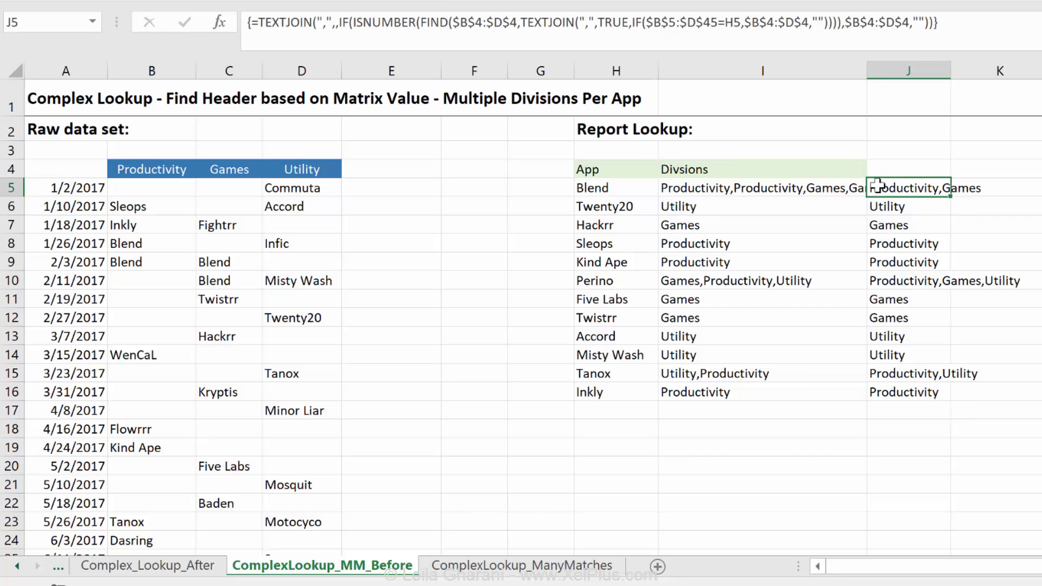